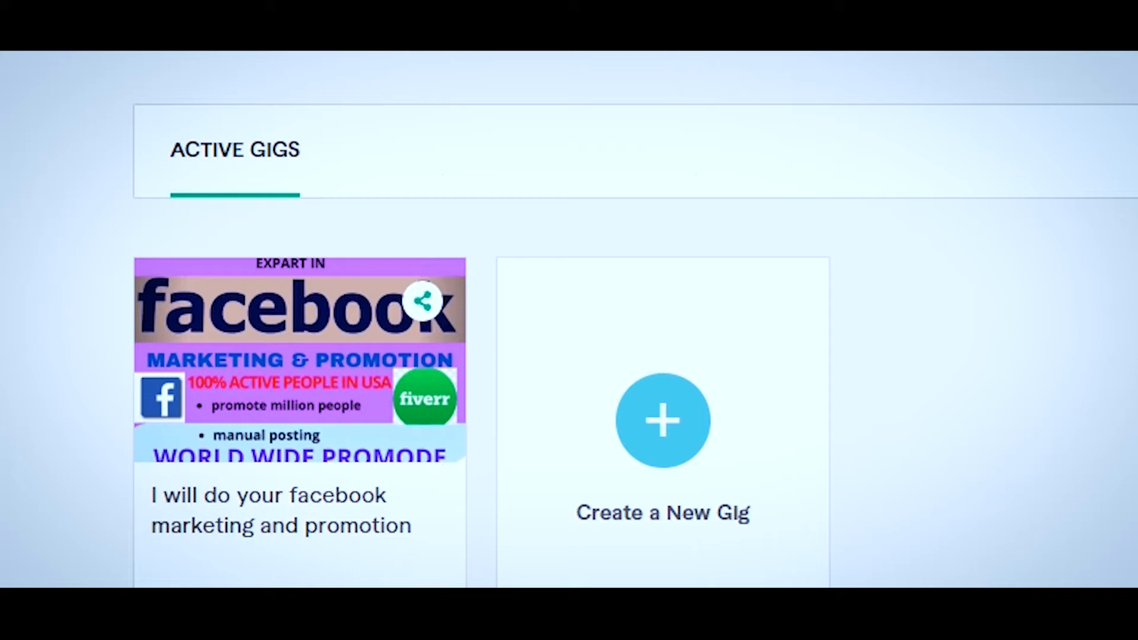
# Step: Create a new gig titled "I will do your social media video editing in adobe premiere pro"
pyautogui.click(659, 428)
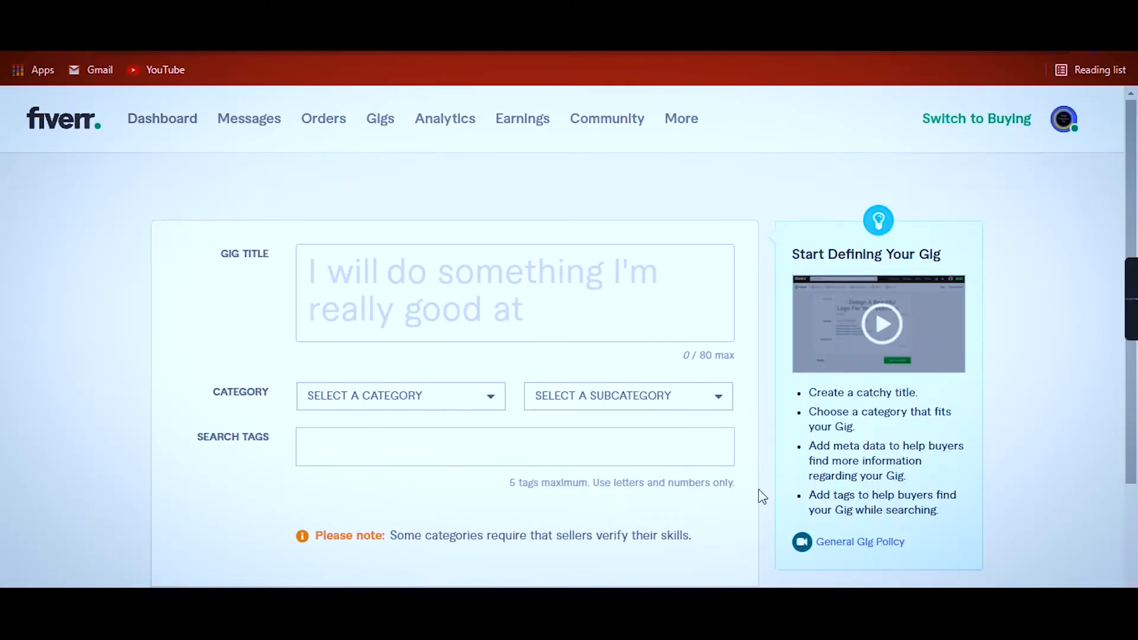
pyautogui.click(414, 333)
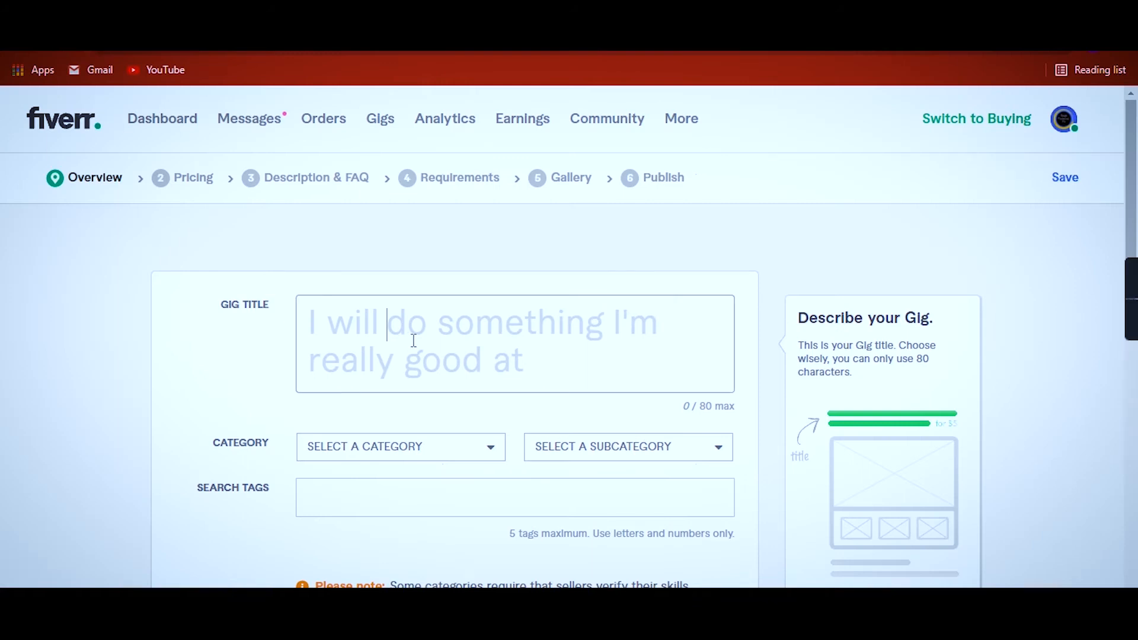
pyautogui.write('do yo')
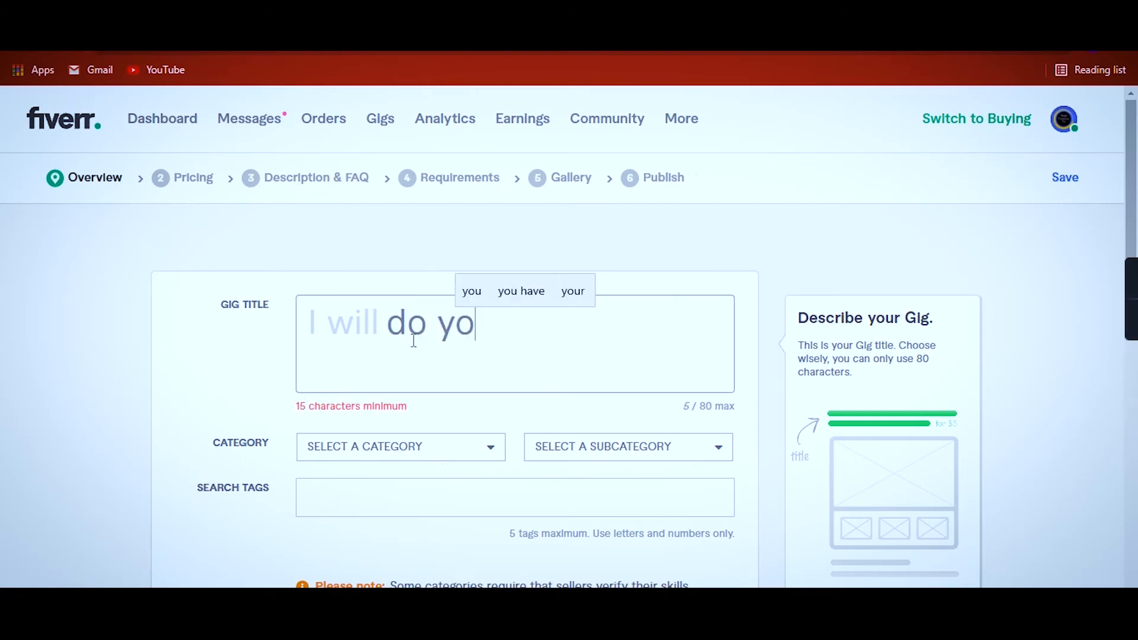
pyautogui.write('ur ')
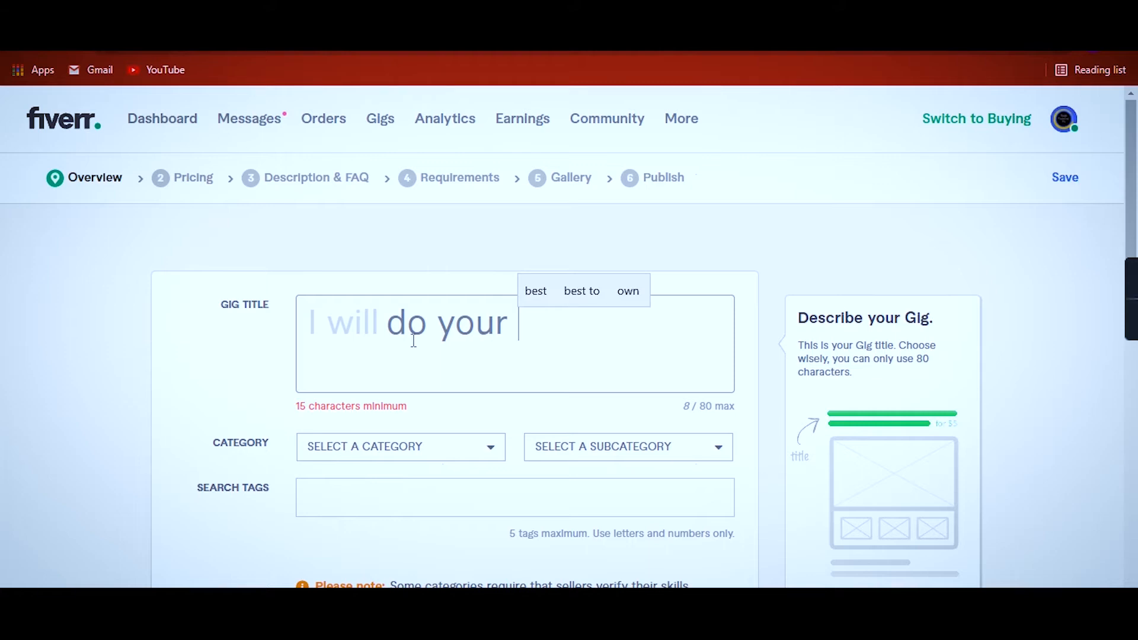
pyautogui.write('soci')
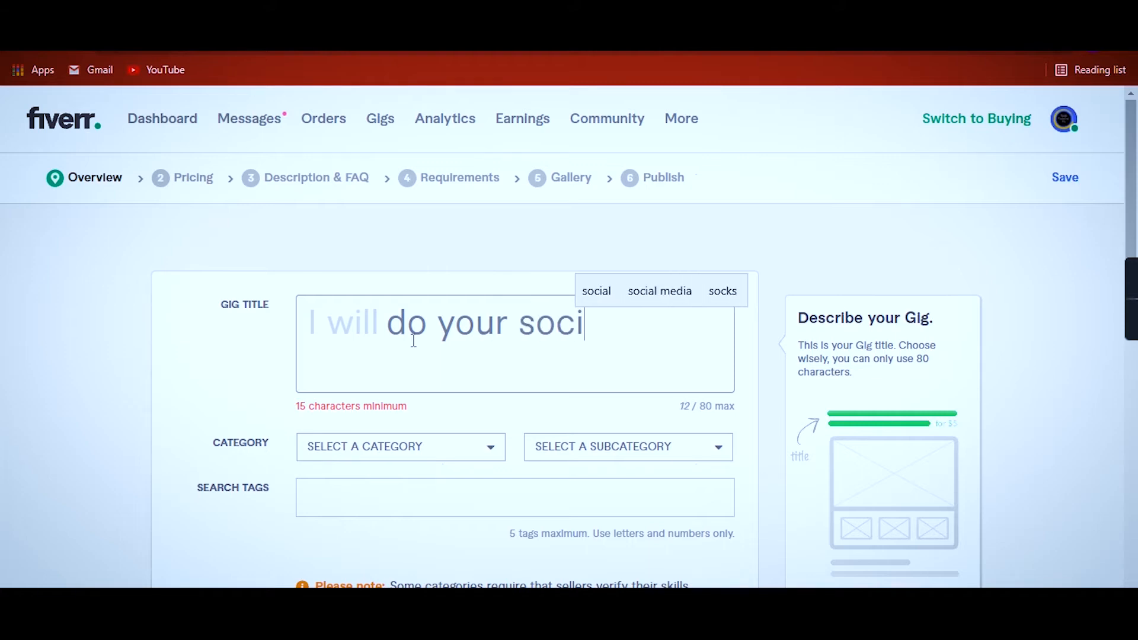
pyautogui.write('al mr')
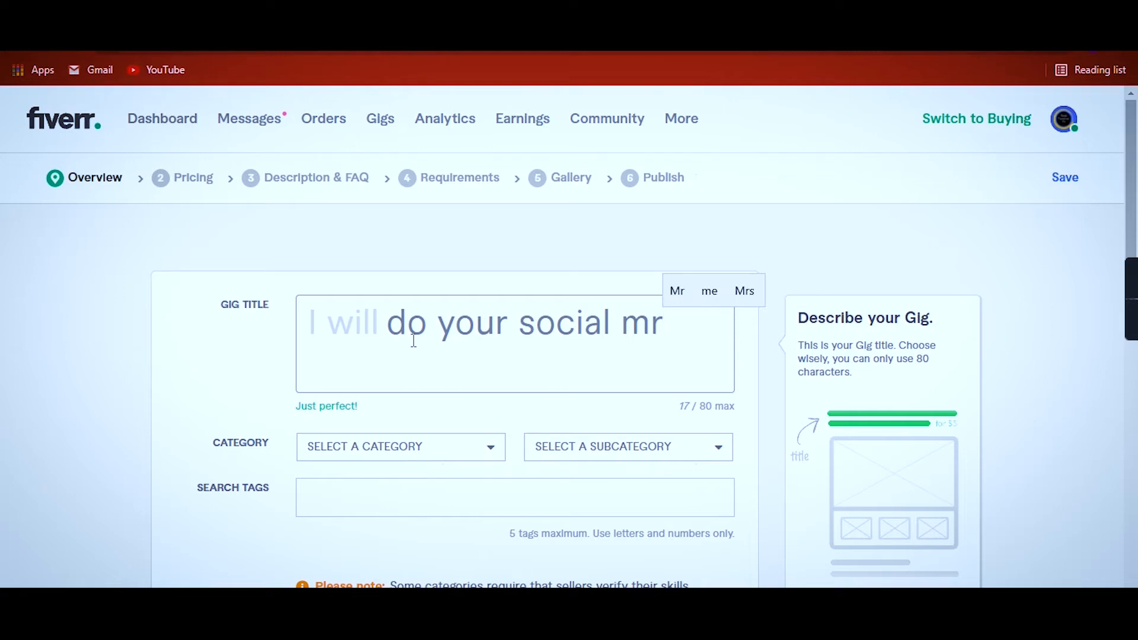
pyautogui.press('BackSpace')
pyautogui.write('edia')
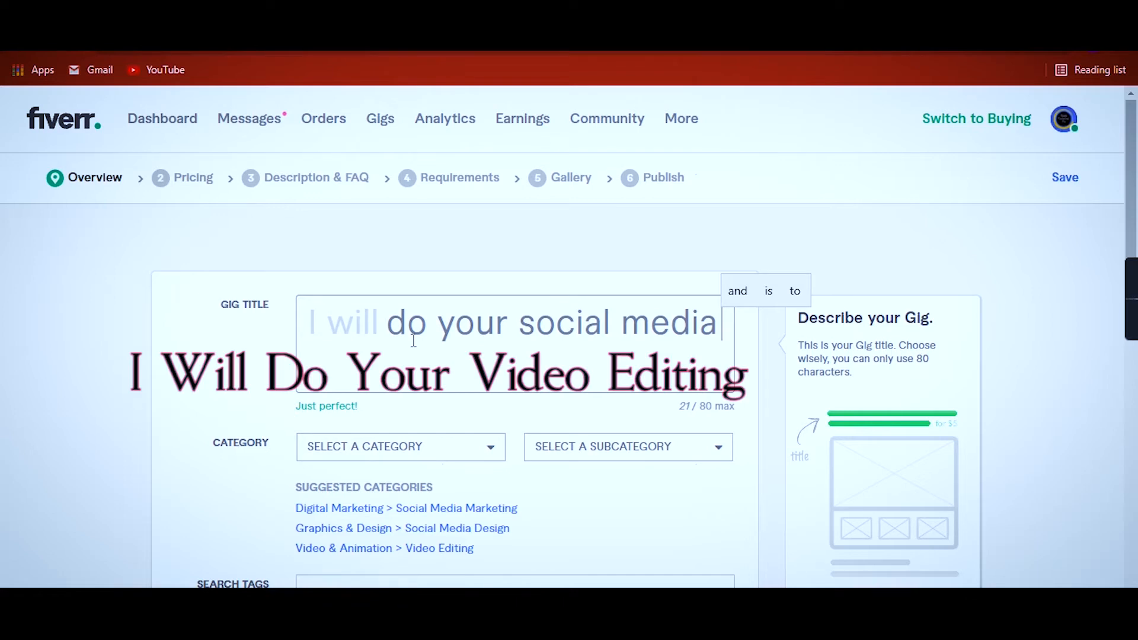
pyautogui.write('vi')
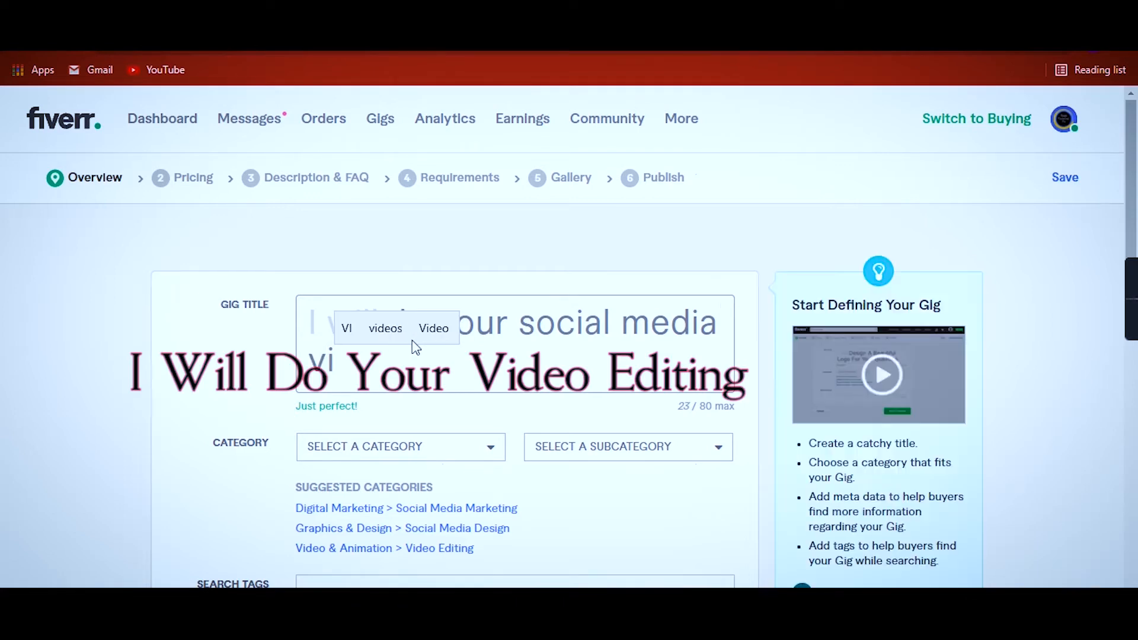
pyautogui.write('ddeo')
pyautogui.press('BackSpace')
pyautogui.press('BackSpace')
pyautogui.press('BackSpace')
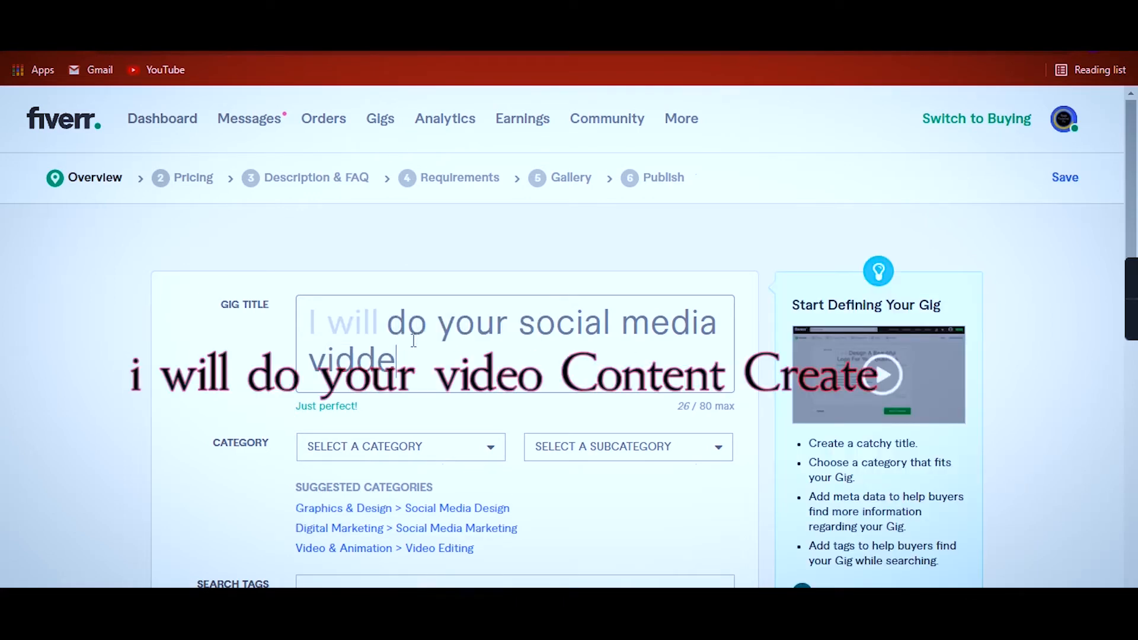
pyautogui.write('eo e')
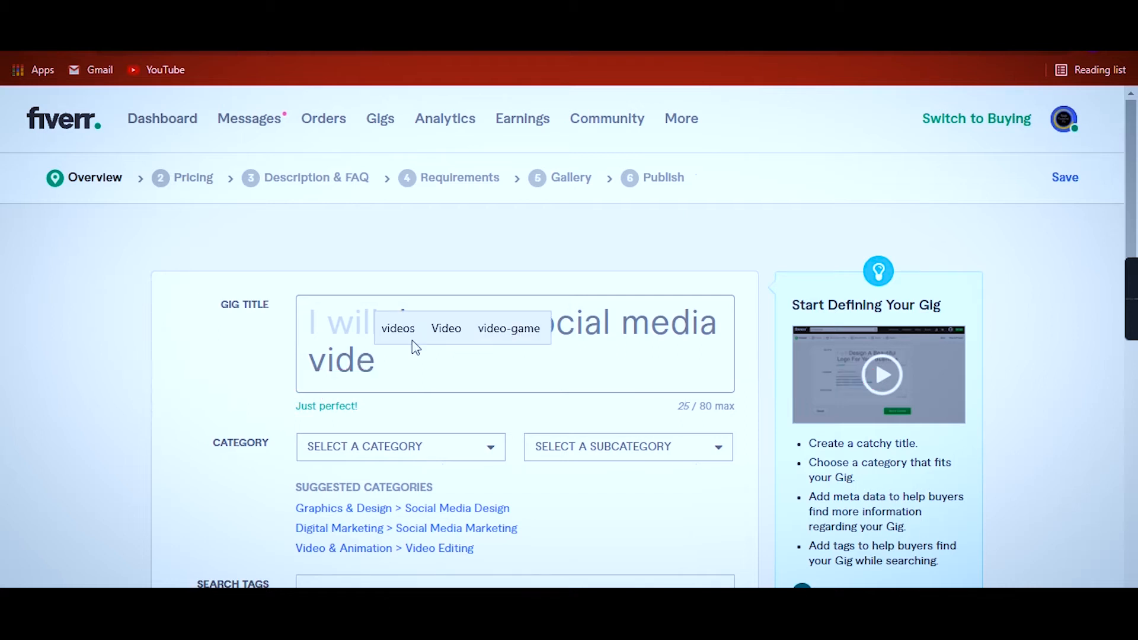
pyautogui.write('diting ')
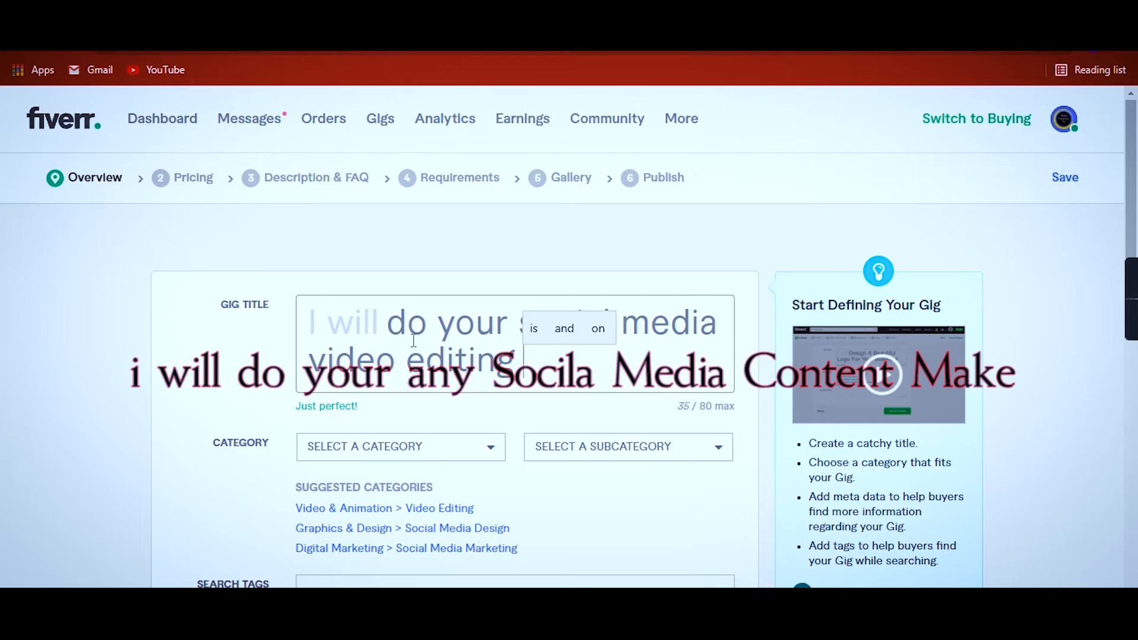
pyautogui.write('in ')
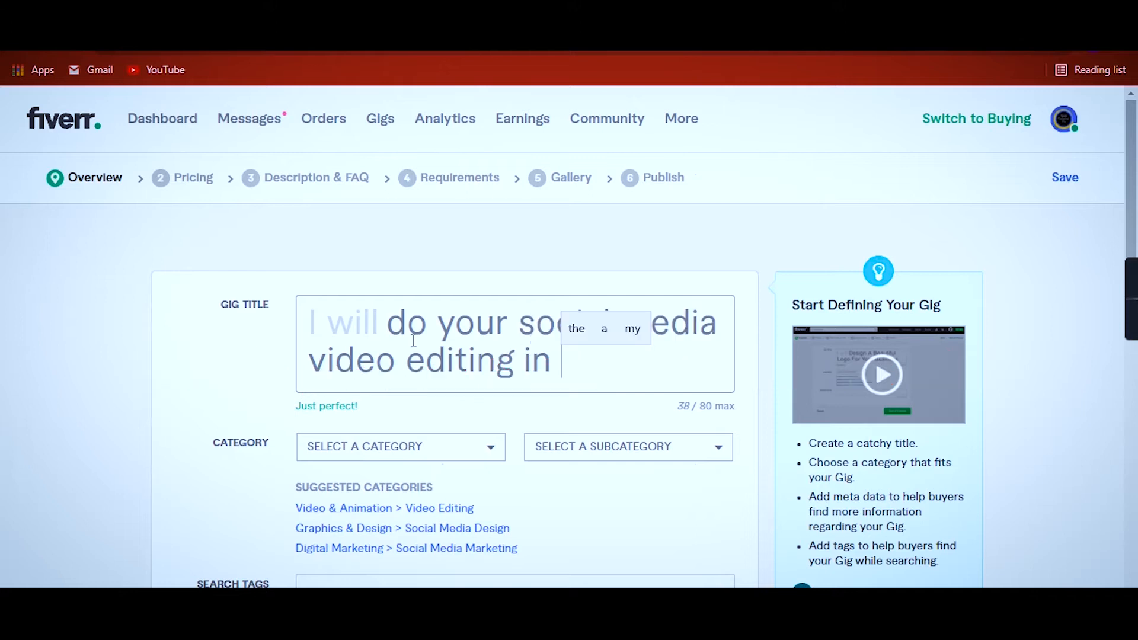
pyautogui.write('ado')
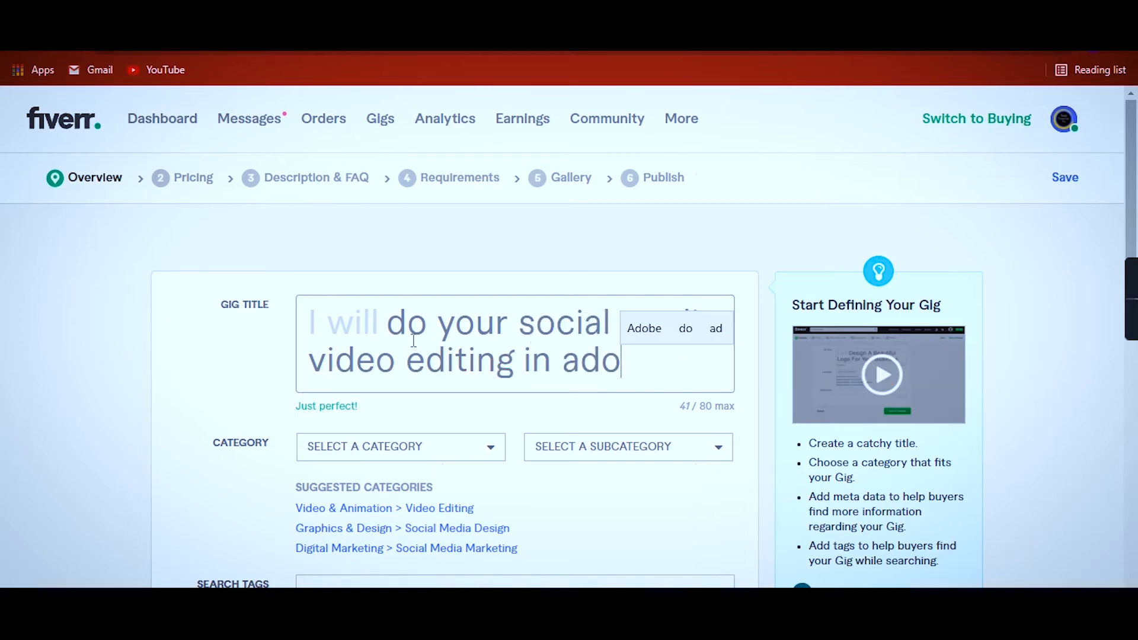
pyautogui.write('be premiere ')
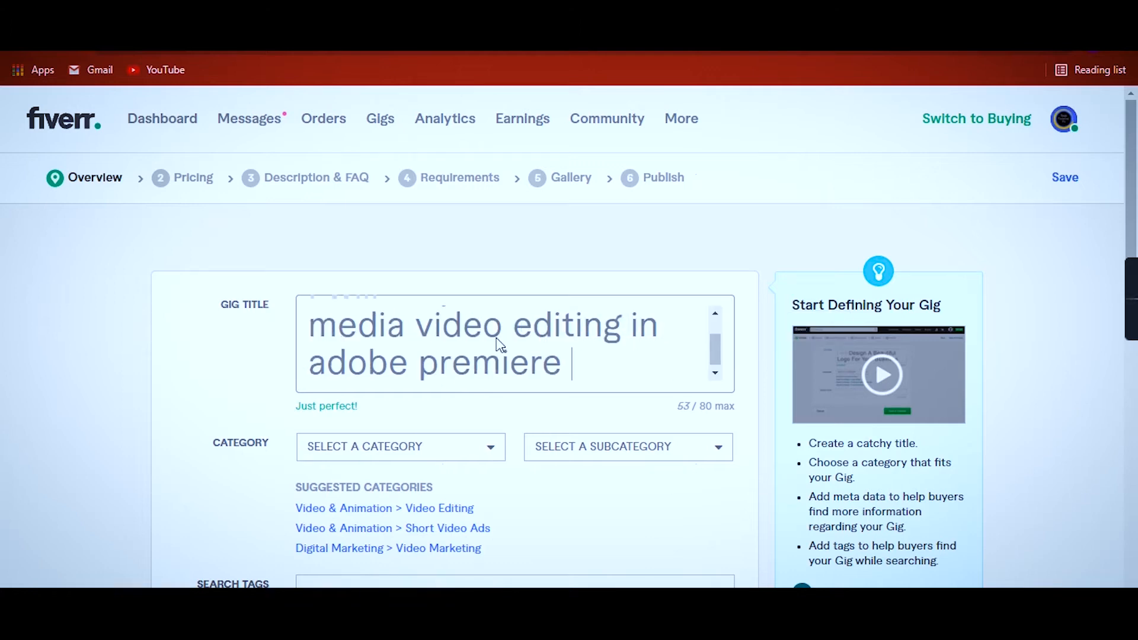
pyautogui.write('pro')
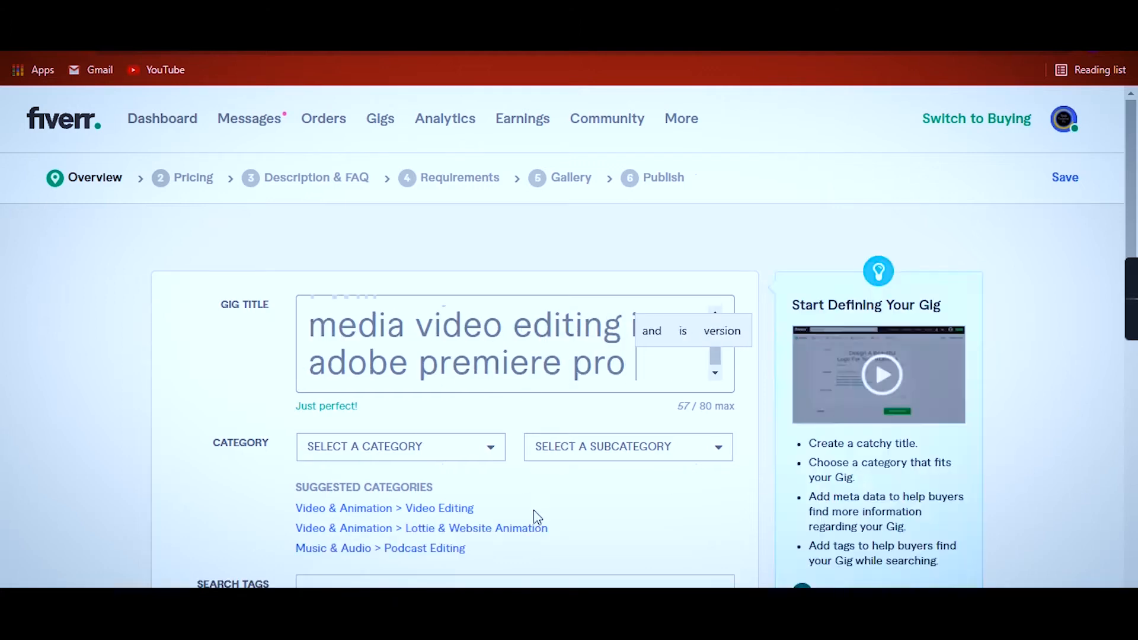
# Step: Set the gig's category to Video & Animation and its subcategory to Video Editing
pyautogui.scroll(-3, 530, 502)
pyautogui.click(397, 280)
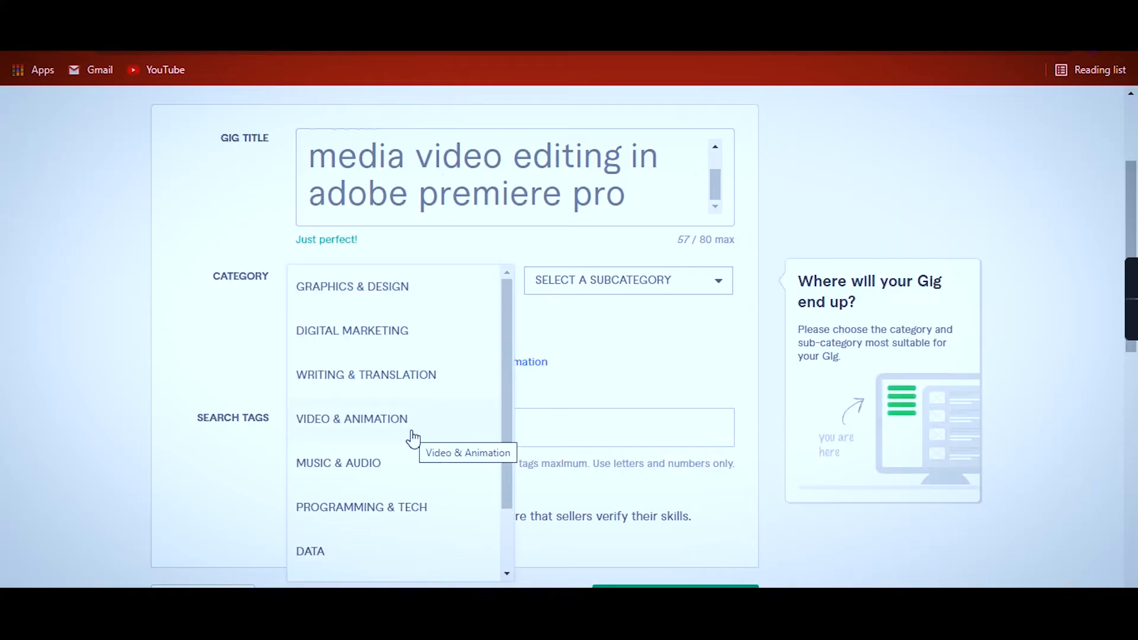
pyautogui.click(413, 438)
pyautogui.scroll(3, 590, 433)
pyautogui.click(597, 457)
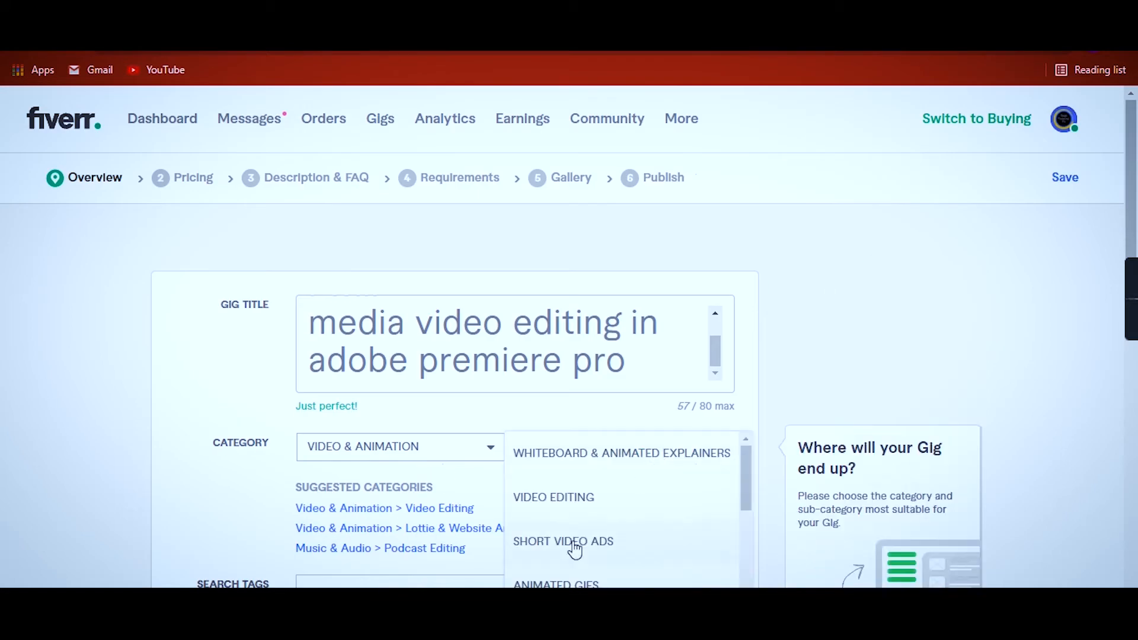
pyautogui.click(584, 502)
# Step: Choose Music Videos as the primary type of videos edited and start entering search tags
pyautogui.scroll(-5, 584, 504)
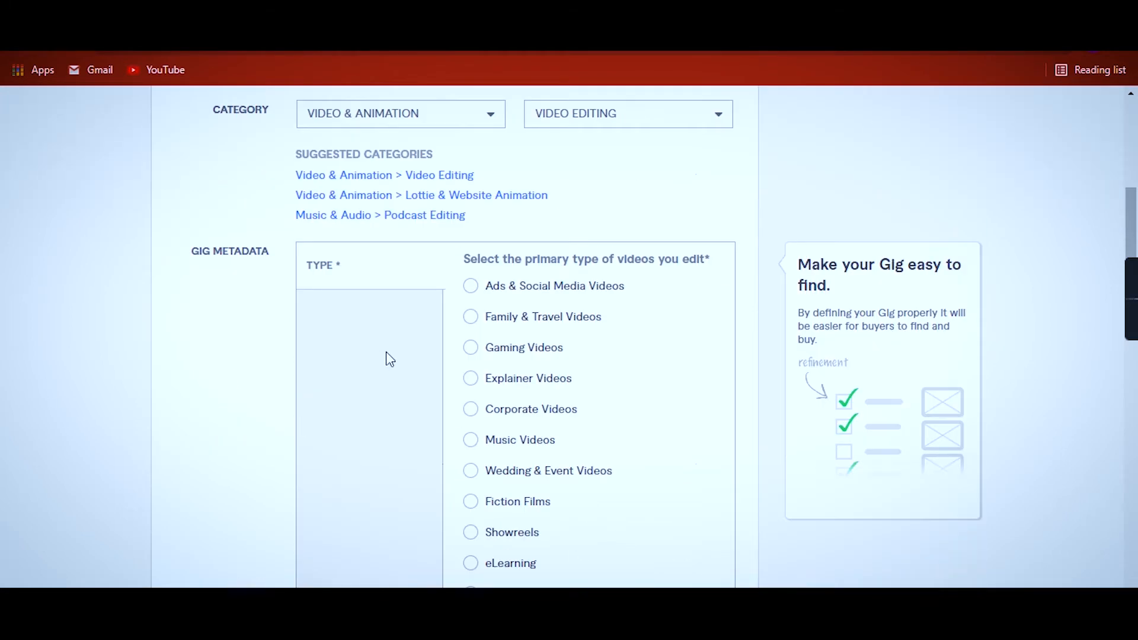
pyautogui.click(471, 294)
pyautogui.click(474, 450)
pyautogui.scroll(-5, 545, 507)
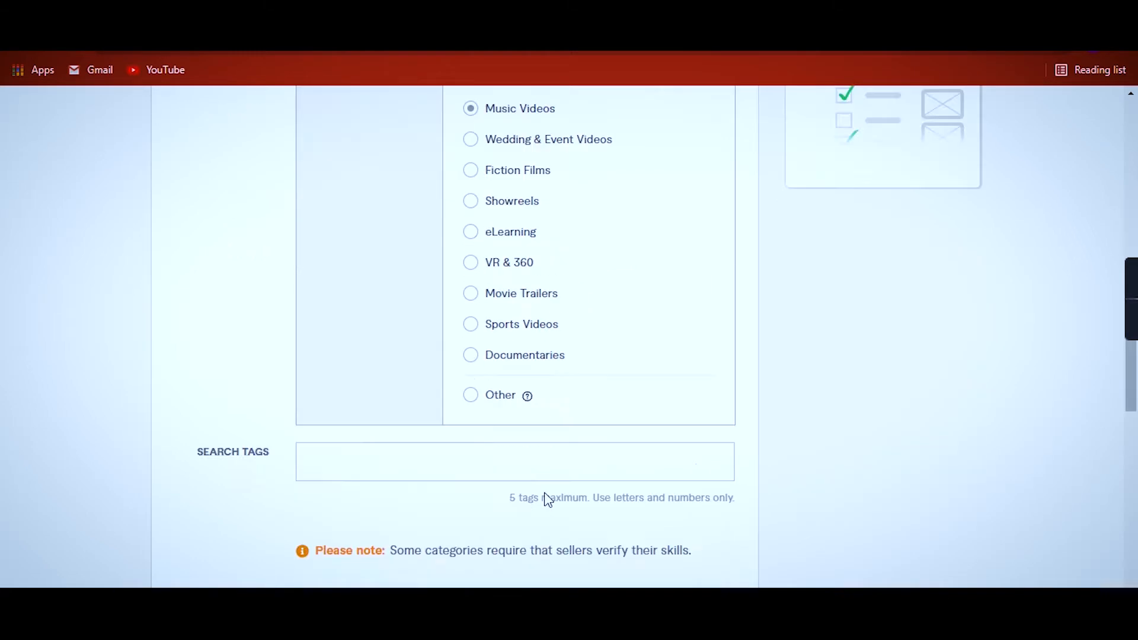
pyautogui.scroll(-3, 545, 501)
pyautogui.click(429, 294)
pyautogui.write('music video e')
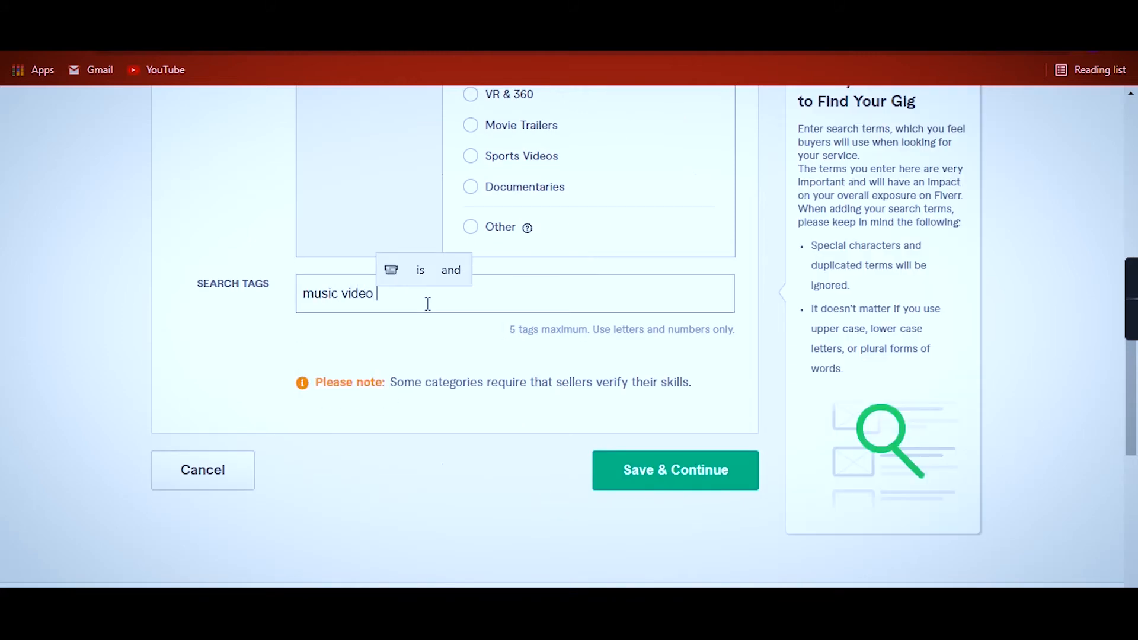
pyautogui.press('BackSpace')
pyautogui.press('BackSpace')
pyautogui.press('BackSpace')
pyautogui.press('BackSpace')
pyautogui.press('BackSpace')
pyautogui.press('BackSpace')
pyautogui.press('BackSpace')
pyautogui.press('BackSpace')
pyautogui.press('BackSpace')
pyautogui.press('BackSpace')
pyautogui.press('BackSpace')
pyautogui.press('BackSpace')
pyautogui.press('BackSpace')
# Step: Add the search tags "video editing" and "video editor" to the gig
pyautogui.write('editi')
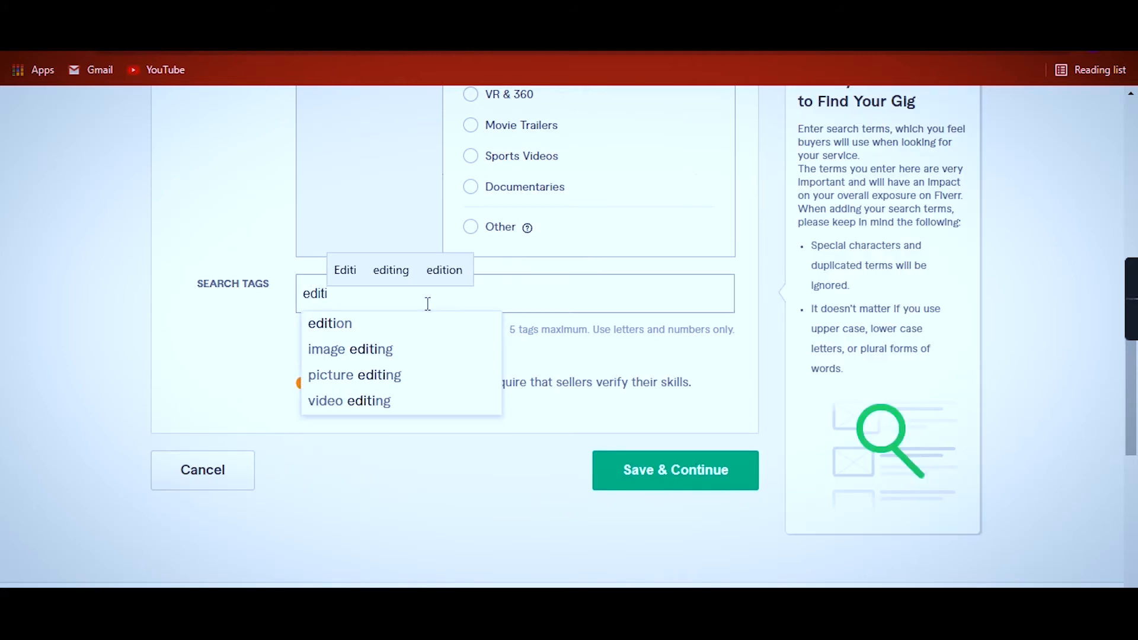
pyautogui.click(415, 399)
pyautogui.write('video')
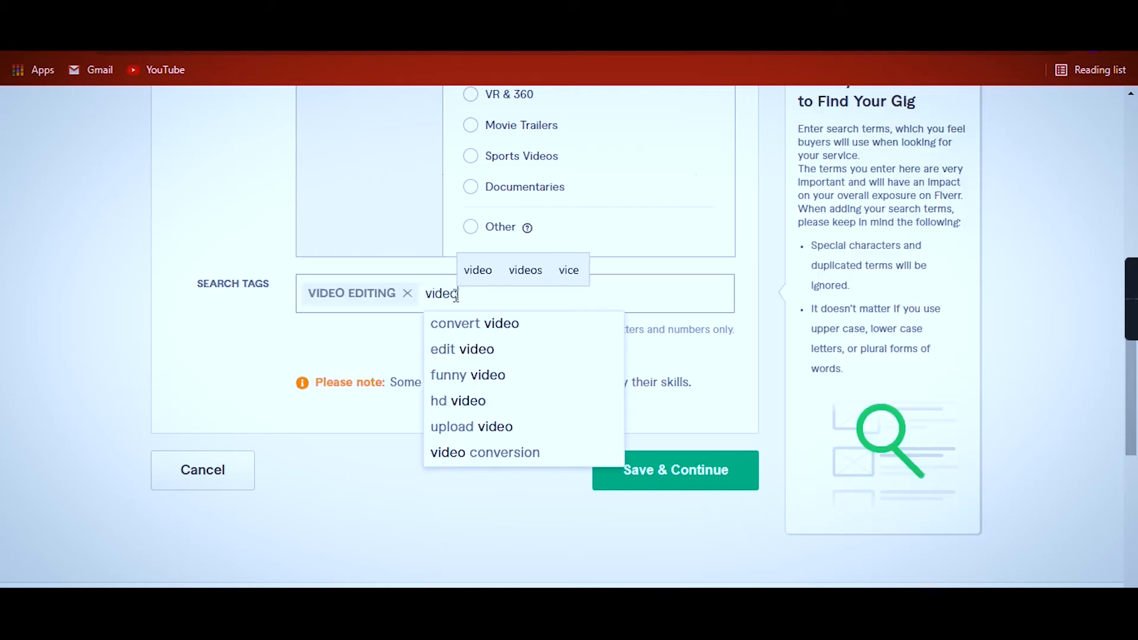
pyautogui.write(' editor')
pyautogui.press('Return')
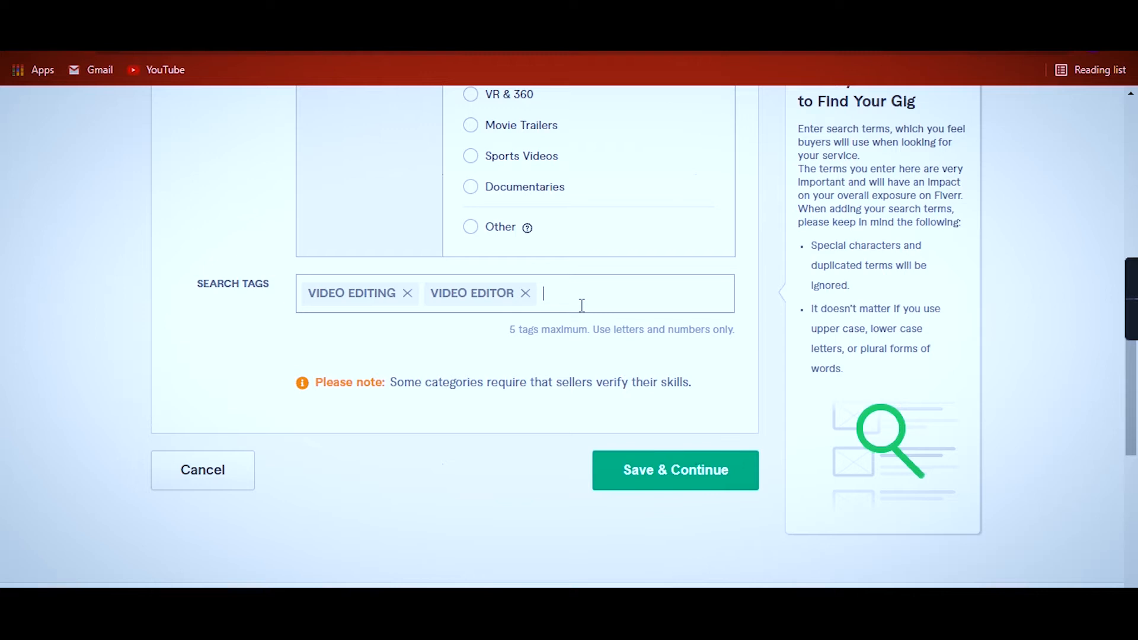
pyautogui.write('editi')
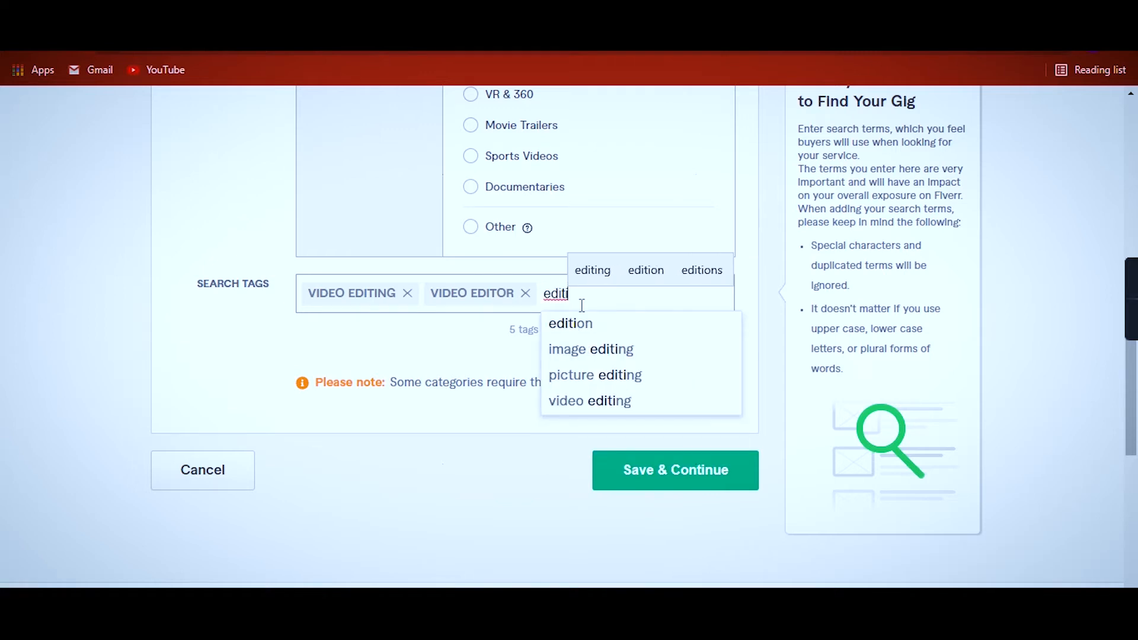
pyautogui.write('ng')
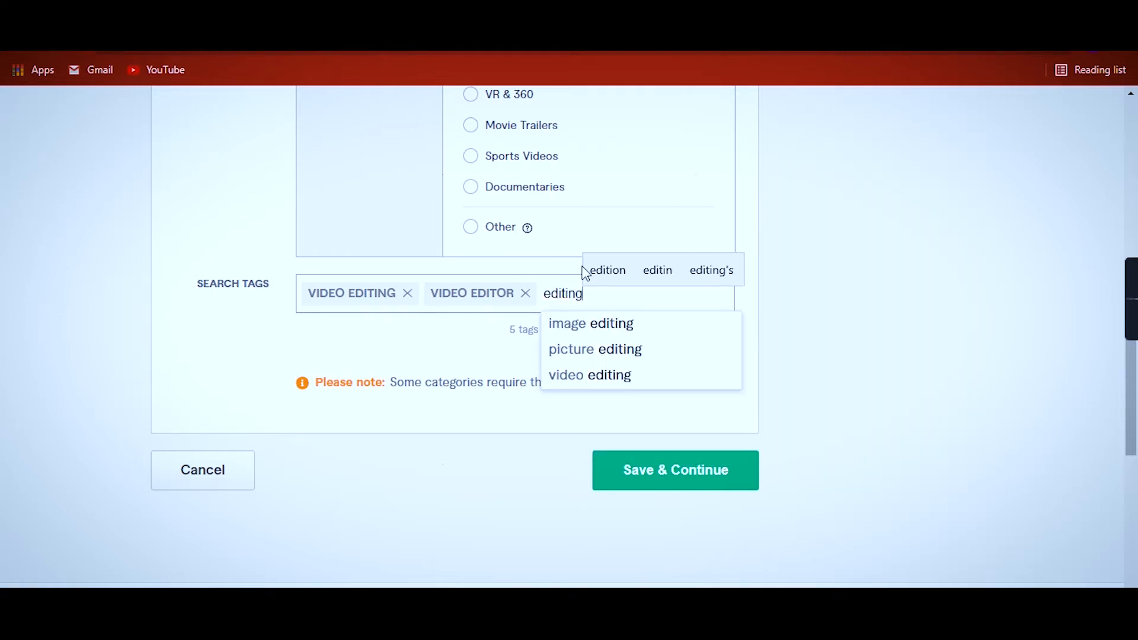
pyautogui.press('BackSpace')
pyautogui.press('BackSpace')
pyautogui.press('BackSpace')
pyautogui.press('BackSpace')
pyautogui.press('BackSpace')
pyautogui.press('BackSpace')
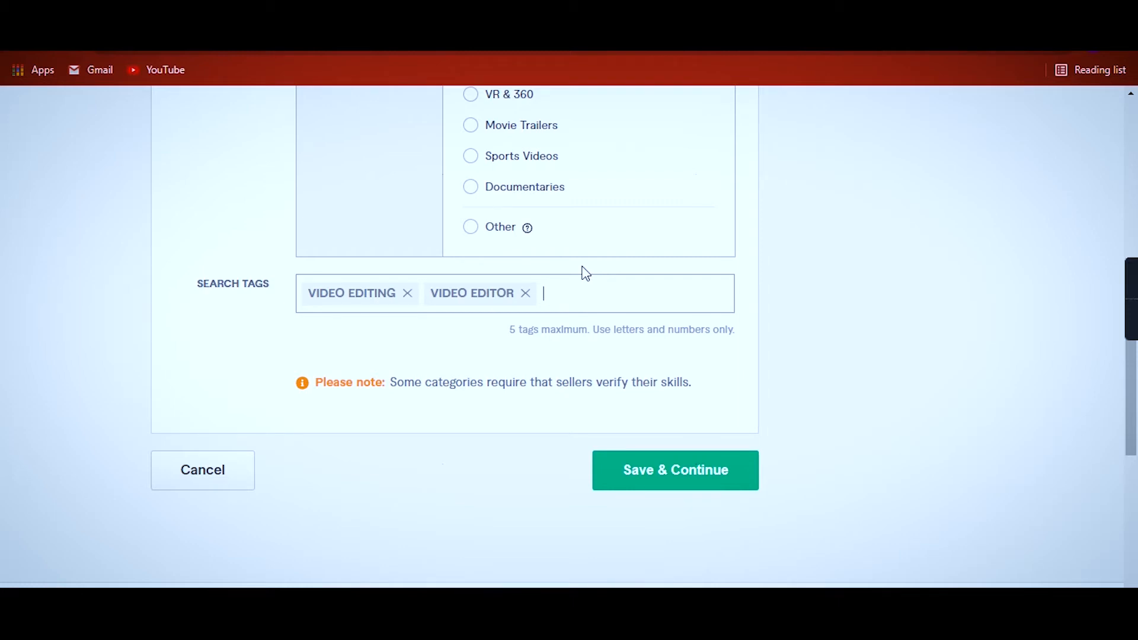
pyautogui.write('voice')
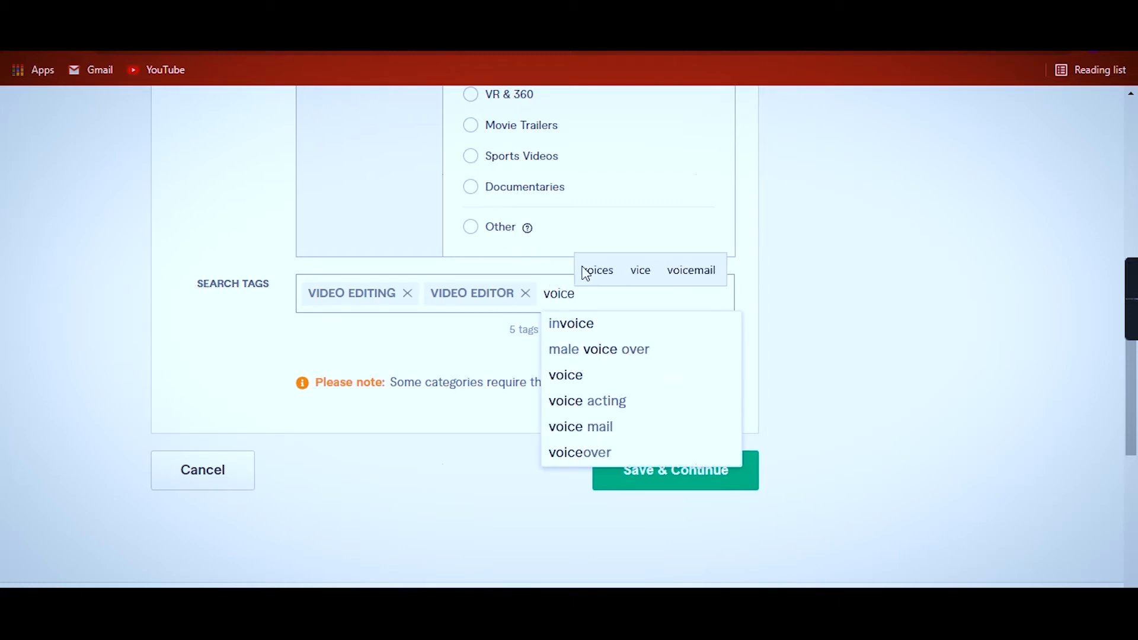
pyautogui.press('BackSpace')
pyautogui.press('BackSpace')
pyautogui.press('BackSpace')
pyautogui.press('BackSpace')
pyautogui.press('BackSpace')
# Step: Add the suggested search tag "youtube video" to the gig
pyautogui.write('youtube ')
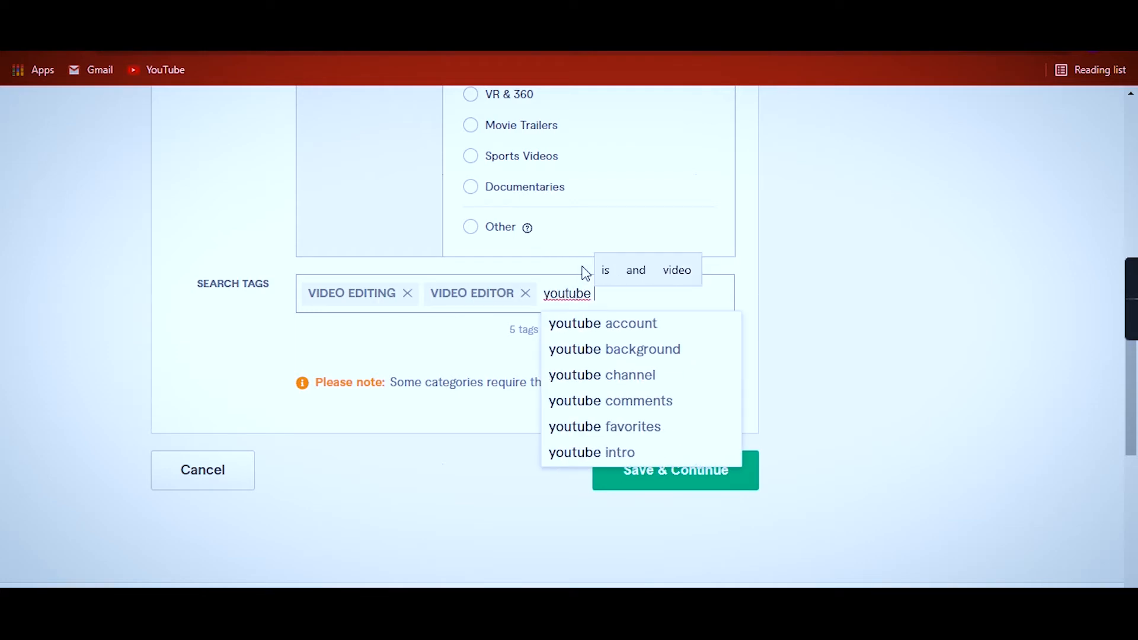
pyautogui.write('editin')
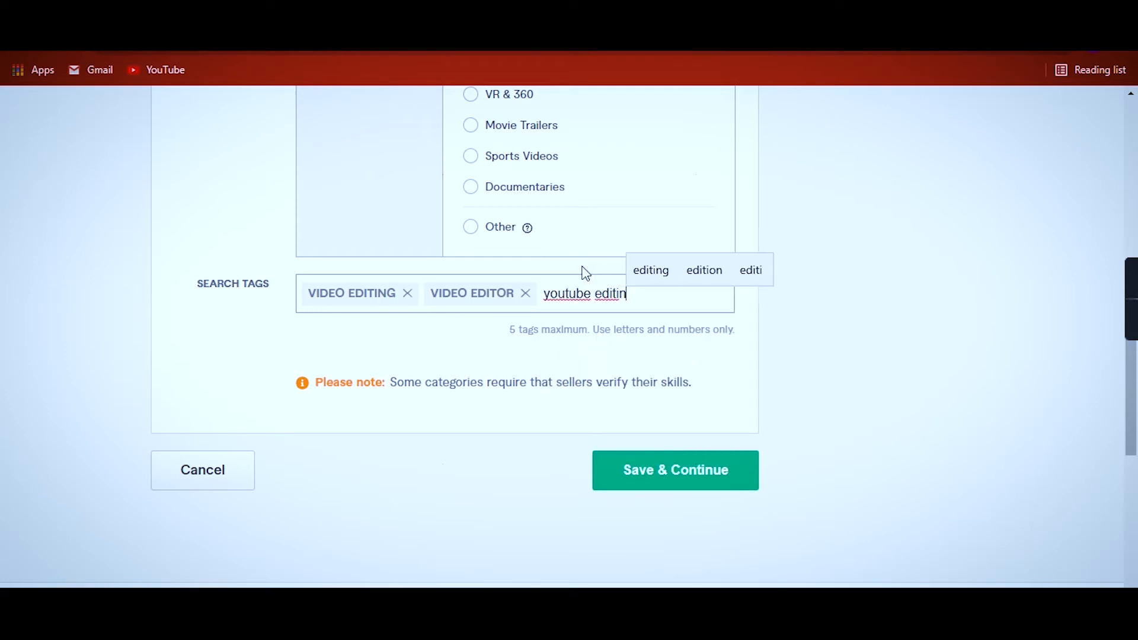
pyautogui.press('BackSpace')
pyautogui.press('BackSpace')
pyautogui.press('BackSpace')
pyautogui.press('BackSpace')
pyautogui.press('BackSpace')
pyautogui.press('BackSpace')
pyautogui.write('vide')
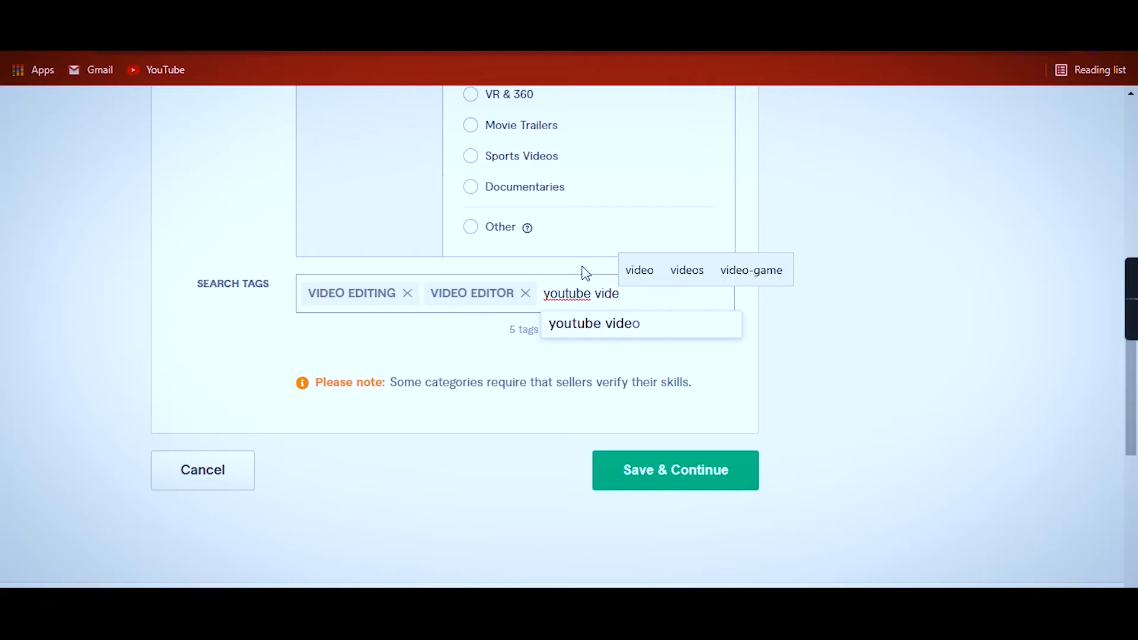
pyautogui.click(639, 324)
# Step: Fill the remaining search tags with the suggestions "video editing" and "edit video"
pyautogui.scroll(3, 639, 491)
pyautogui.click(691, 462)
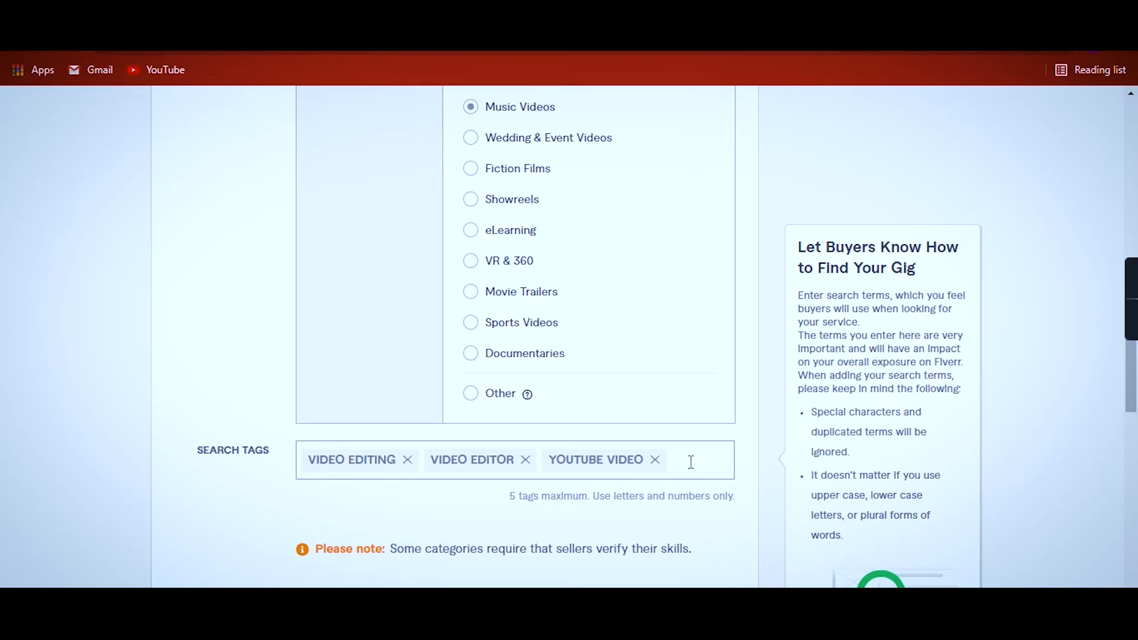
pyautogui.write('editinf')
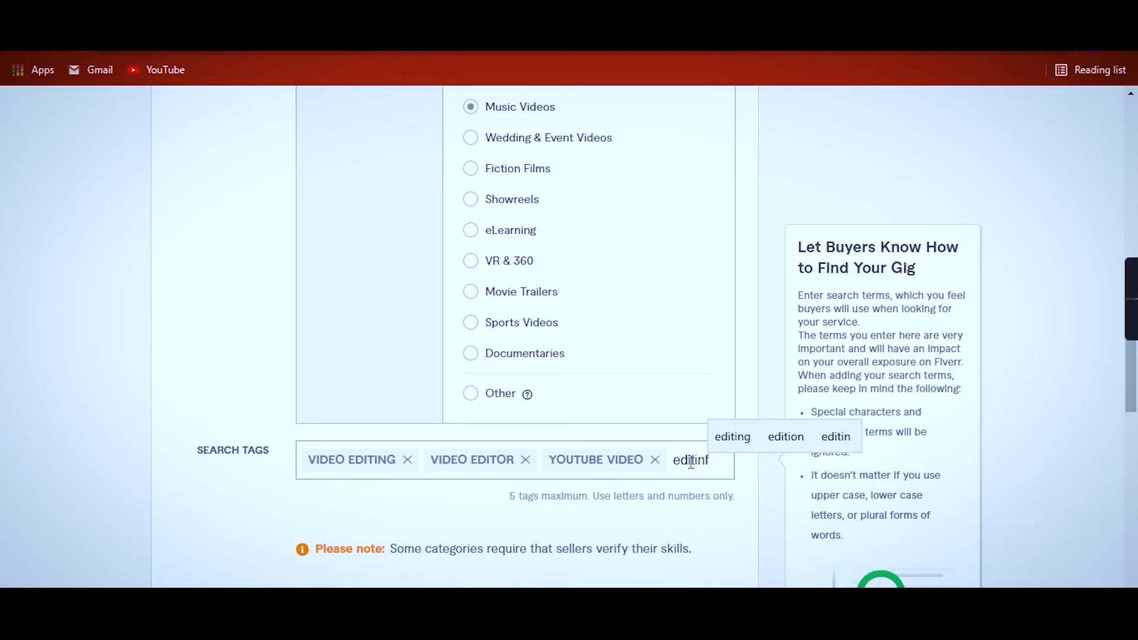
pyautogui.press('BackSpace')
pyautogui.write('g')
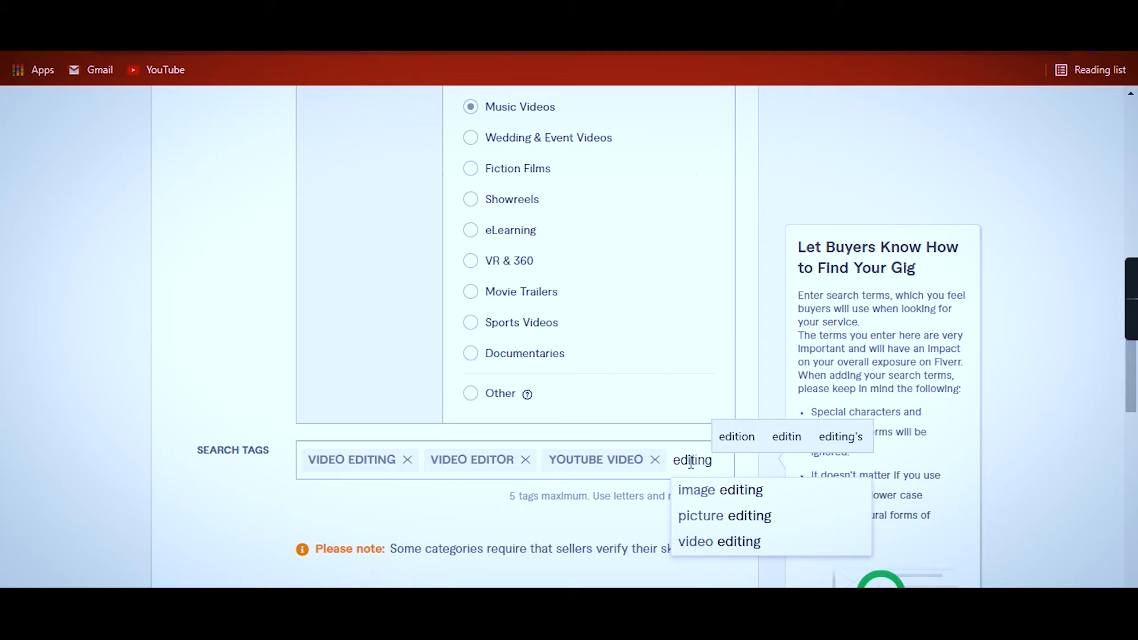
pyautogui.click(704, 541)
pyautogui.write('video')
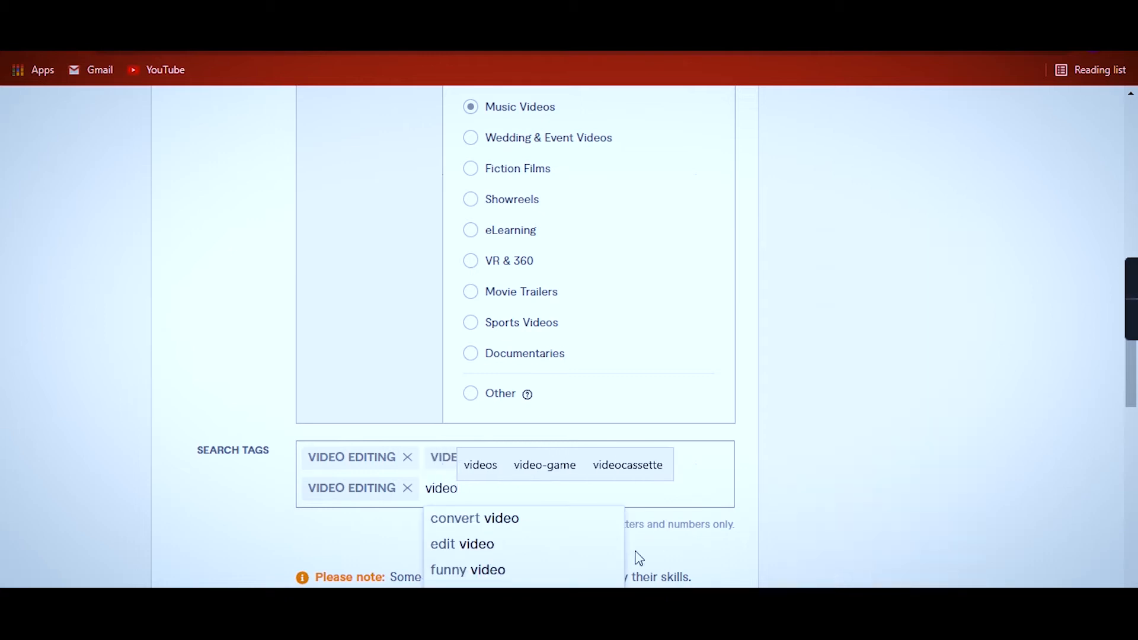
pyautogui.click(578, 545)
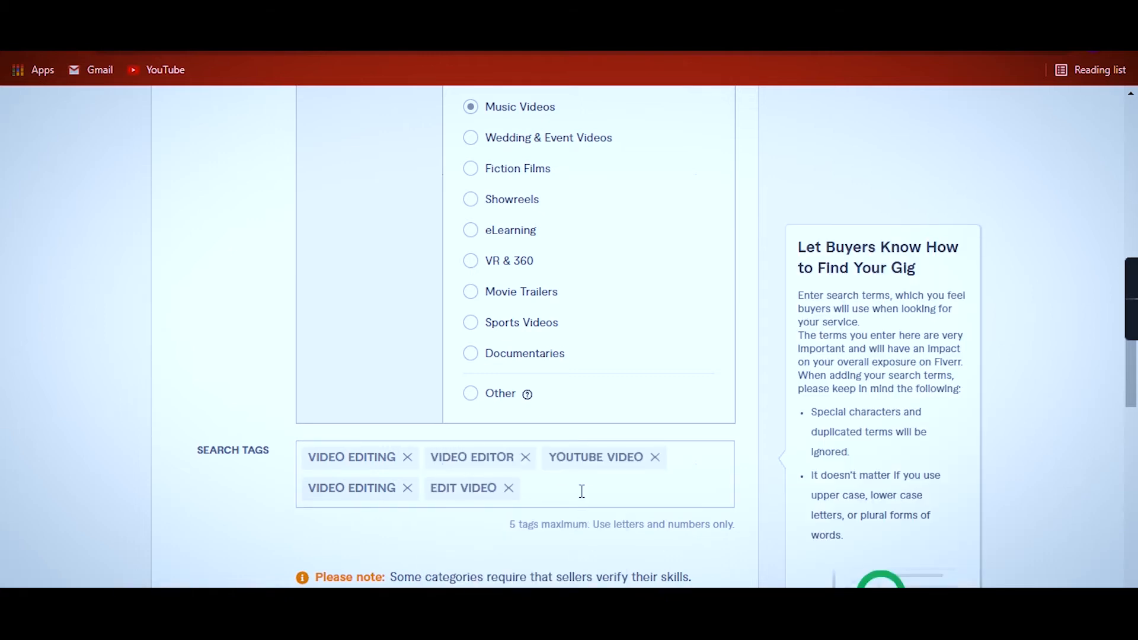
# Step: Save the gig overview and continue to the pricing section
pyautogui.scroll(-5, 581, 491)
pyautogui.scroll(3, 617, 466)
pyautogui.click(655, 504)
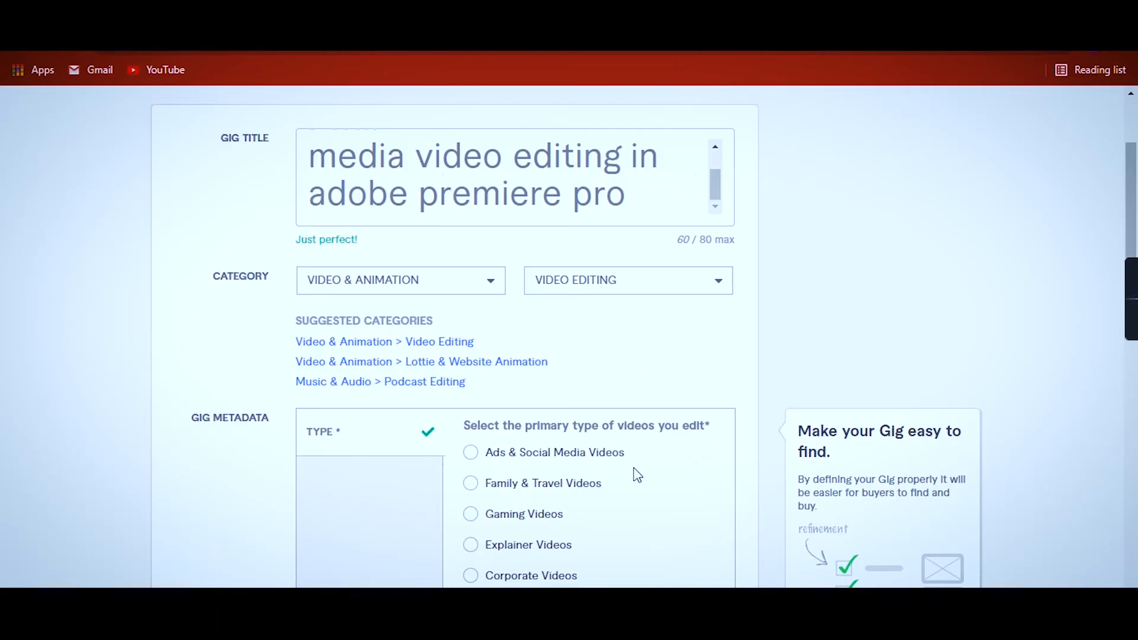
# Step: Enter "Up to 5 minit runing" as the Basic package name
pyautogui.click(408, 400)
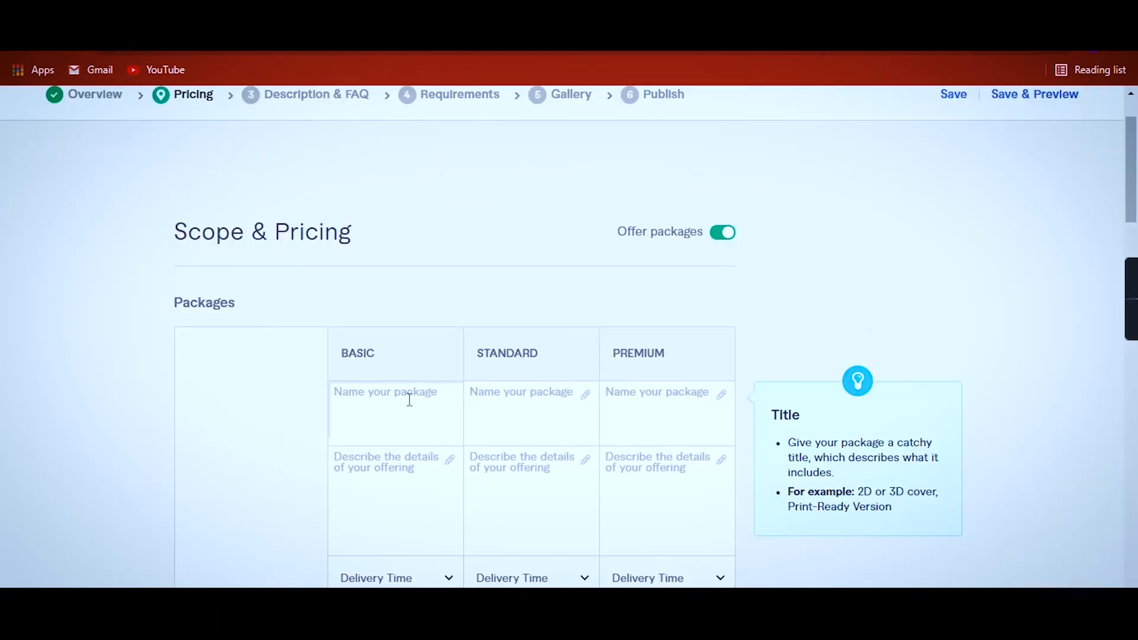
pyautogui.write('5 minit')
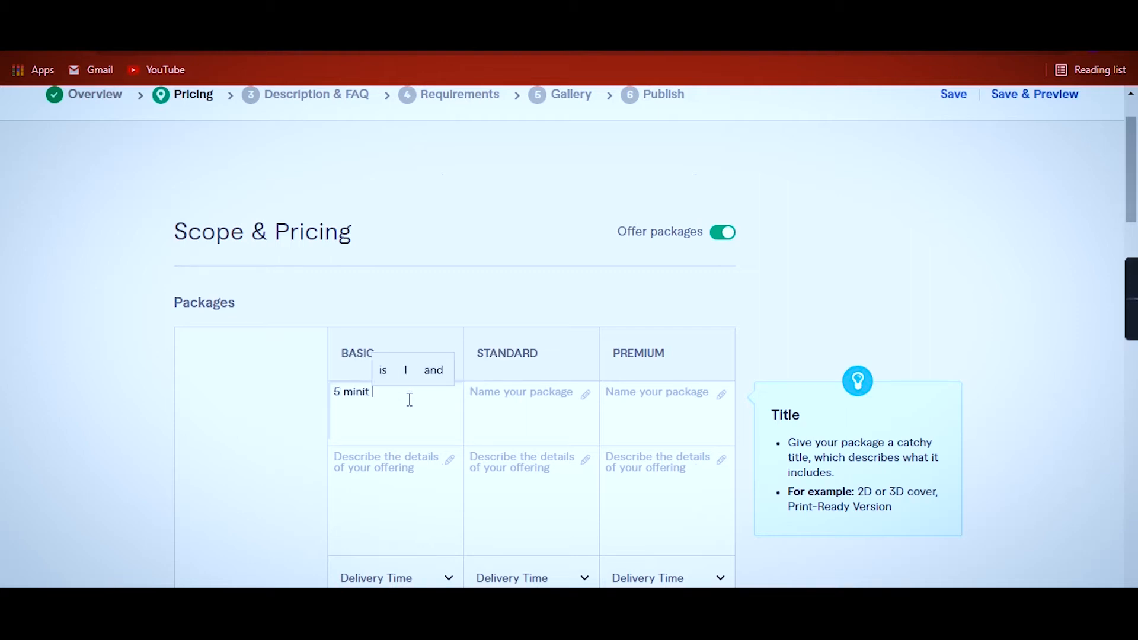
pyautogui.write(' 30')
pyautogui.press('BackSpace')
pyautogui.press('BackSpace')
pyautogui.press('Left')
pyautogui.press('Left')
pyautogui.press('Left')
pyautogui.press('Left')
pyautogui.press('Left')
pyautogui.press('Left')
pyautogui.write('up')
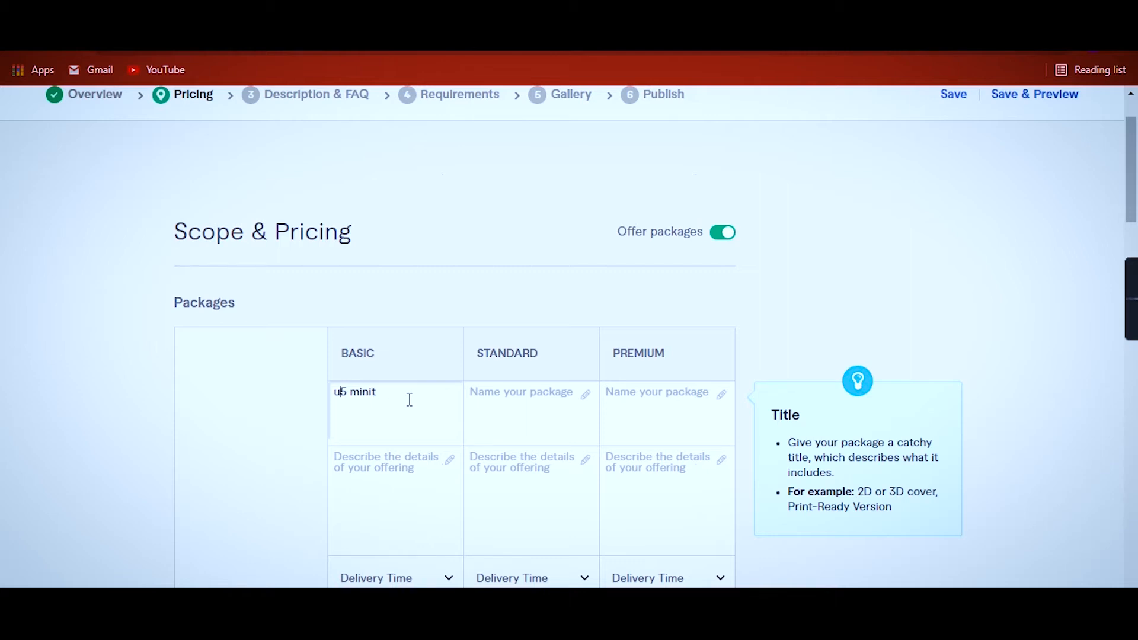
pyautogui.press('BackSpace')
pyautogui.press('BackSpace')
pyautogui.write('Up to  5 minit runing')
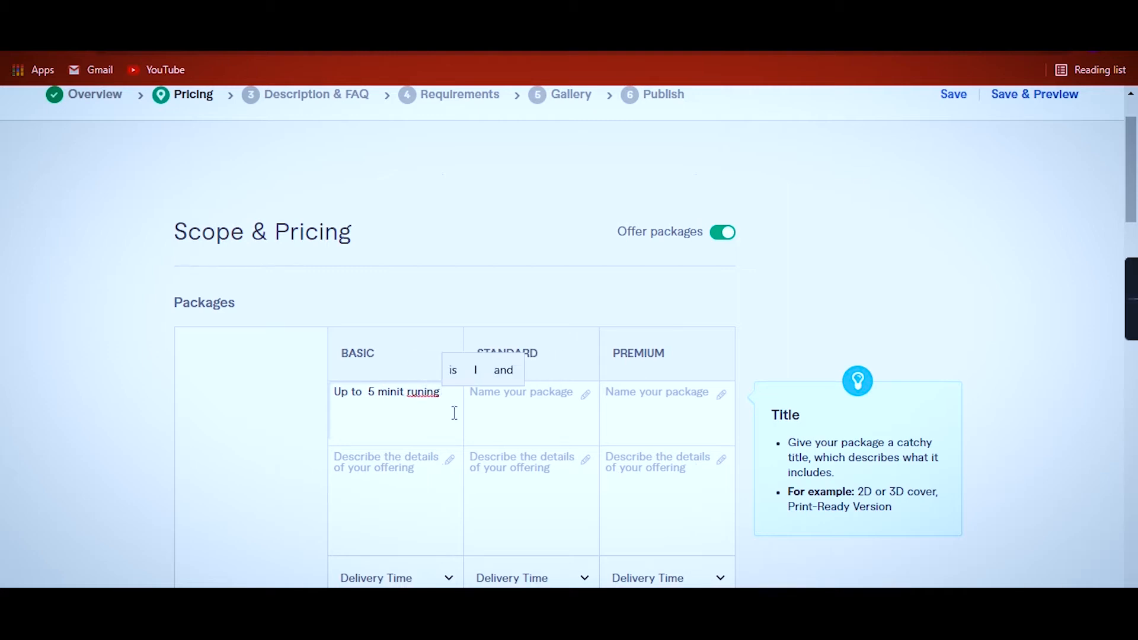
# Step: Correct the last word of the Basic package name to "Running" and append "Time"
pyautogui.press('Left')
pyautogui.press('Left')
pyautogui.press('Left')
pyautogui.write('n')
pyautogui.press('BackSpace')
pyautogui.write('R')
pyautogui.click(385, 409)
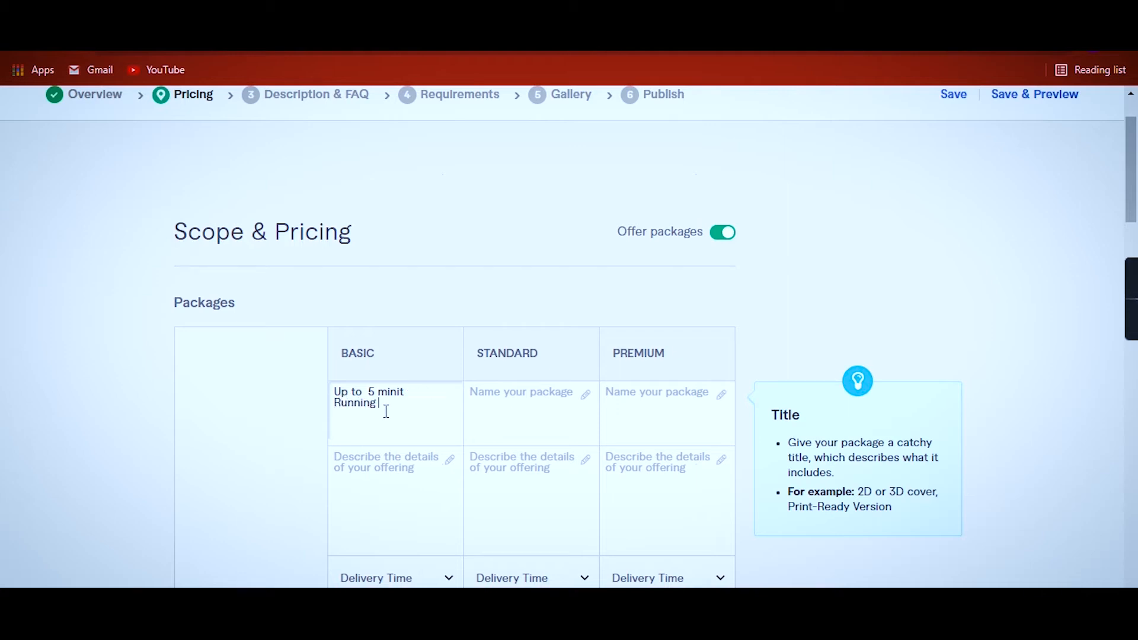
pyautogui.write('Time')
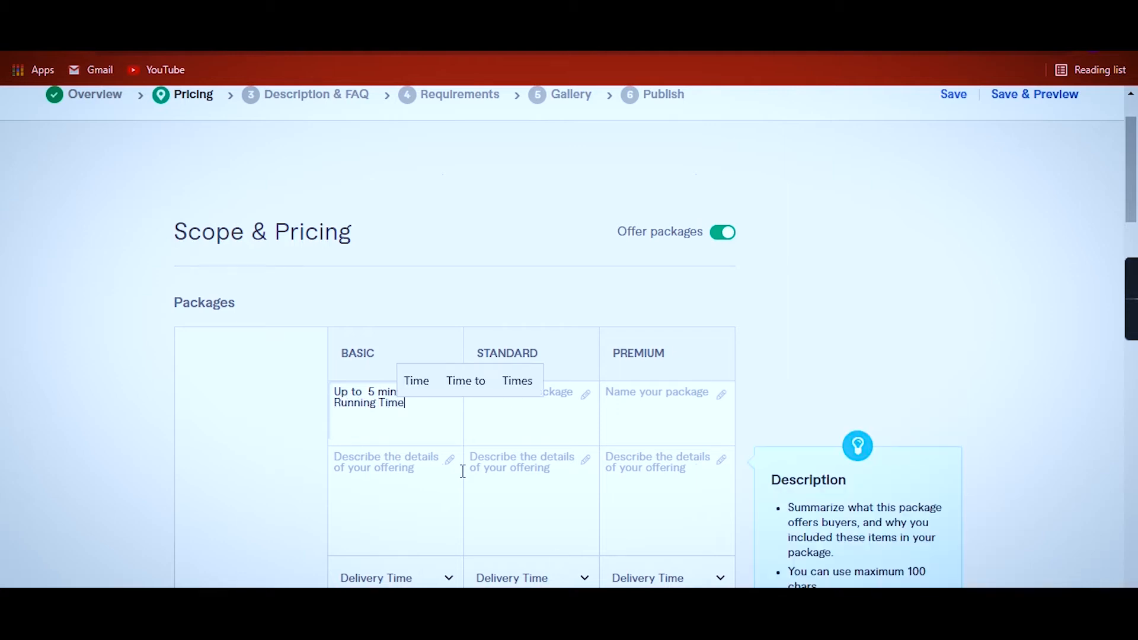
# Step: Copy the Basic package name into the Standard and Premium package names
pyautogui.tripleClick(390, 405)
pyautogui.hotkey('ctrl', 'c')
pyautogui.click(498, 407)
pyautogui.hotkey('ctrl', 'v')
pyautogui.click(625, 410)
pyautogui.hotkey('ctrl', 'v')
# Step: Change the running time in the package names to 10 minit for Premium and 7 minit for Standard
pyautogui.doubleClick(644, 391)
pyautogui.press('BackSpace')
pyautogui.write('10')
pyautogui.doubleClick(517, 392)
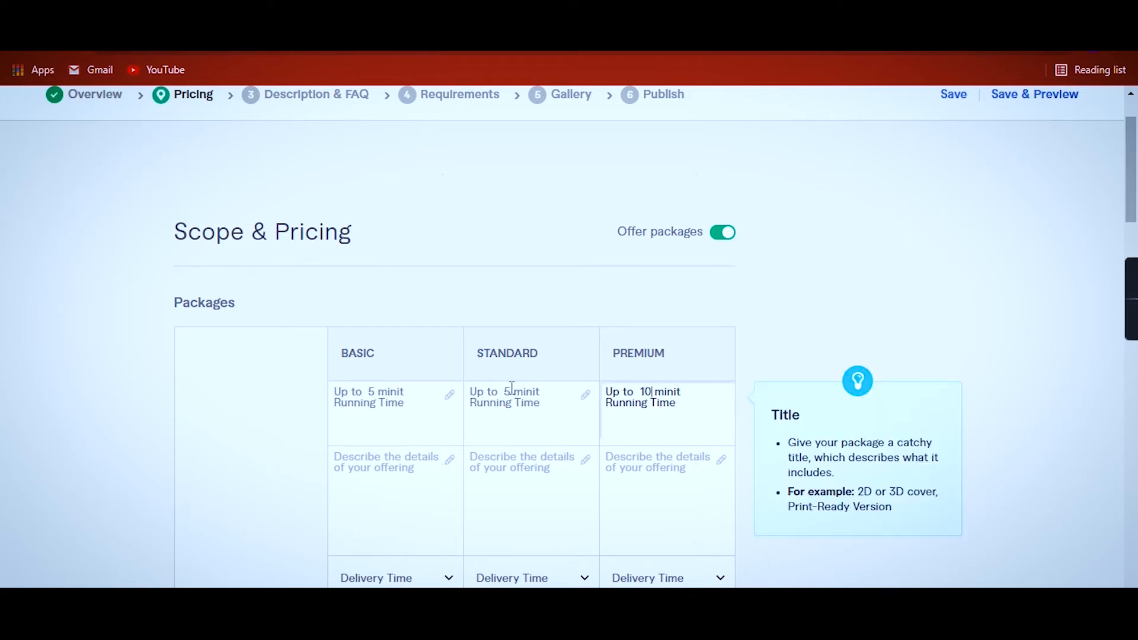
pyautogui.press('BackSpace')
pyautogui.write('7')
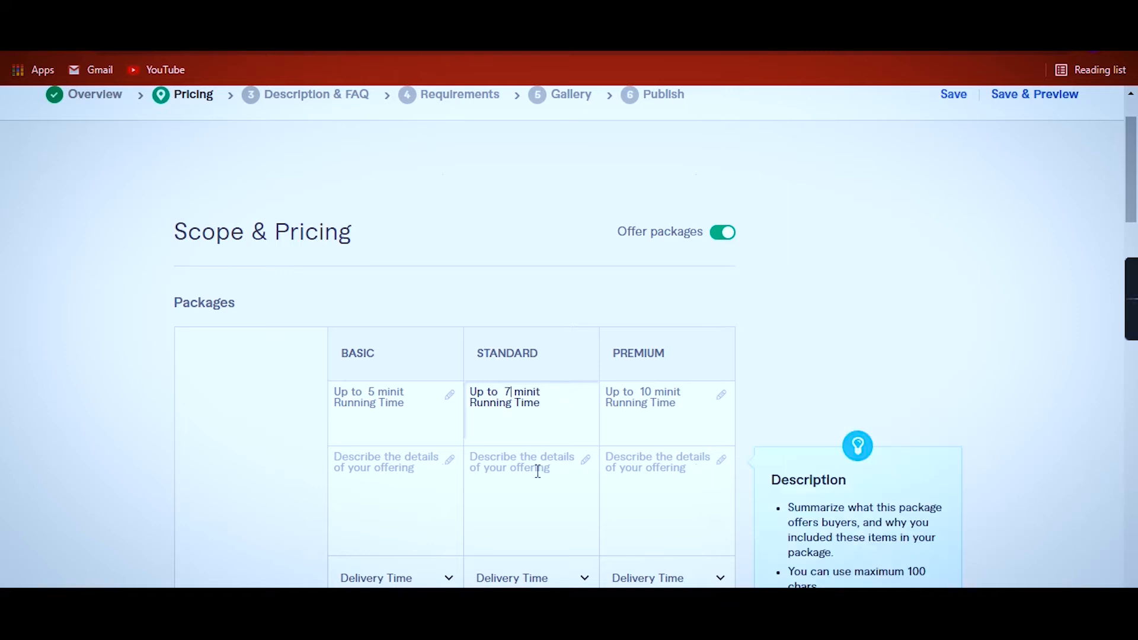
# Step: Start the Basic package description with "Footage Mastering ," and the beginning of the color item
pyautogui.click(382, 468)
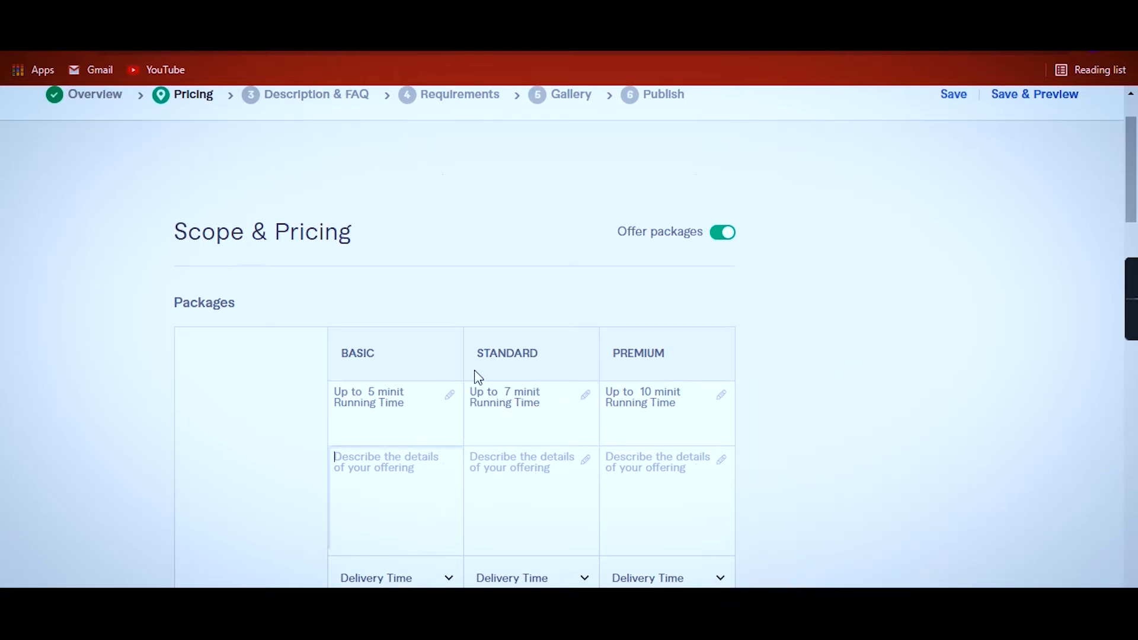
pyautogui.click(352, 464)
pyautogui.write('Fo')
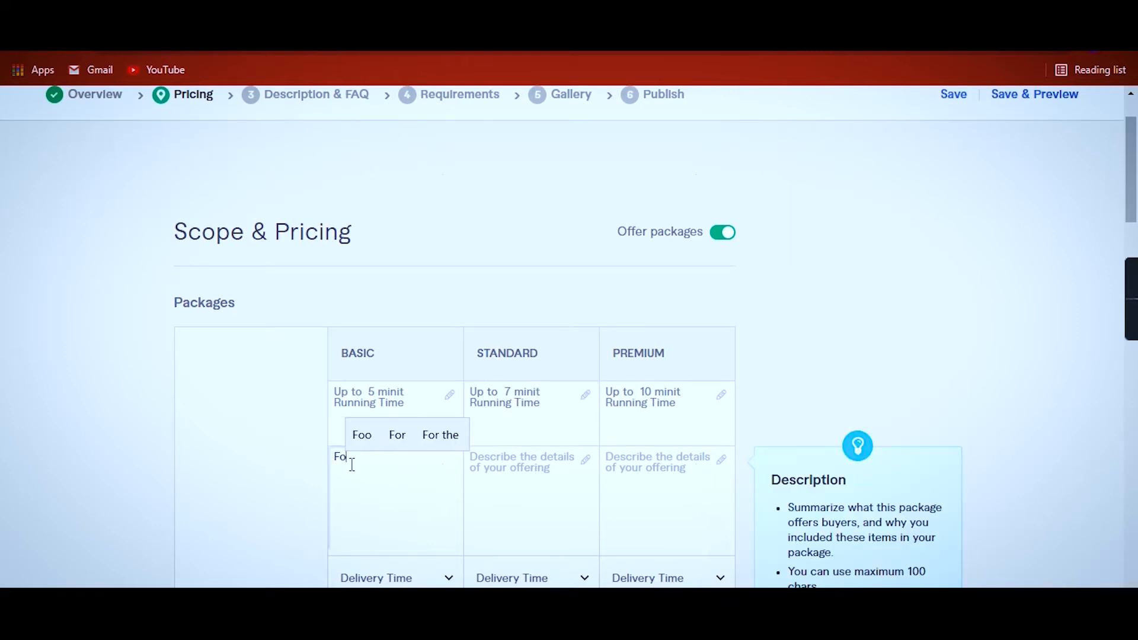
pyautogui.write('otage')
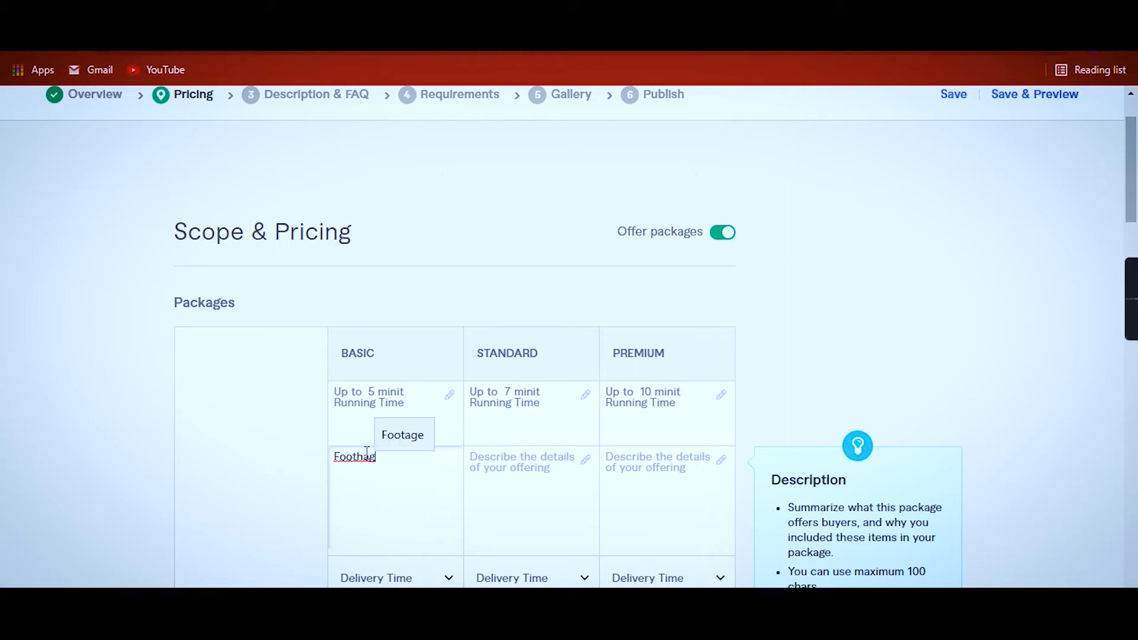
pyautogui.write(' Mas')
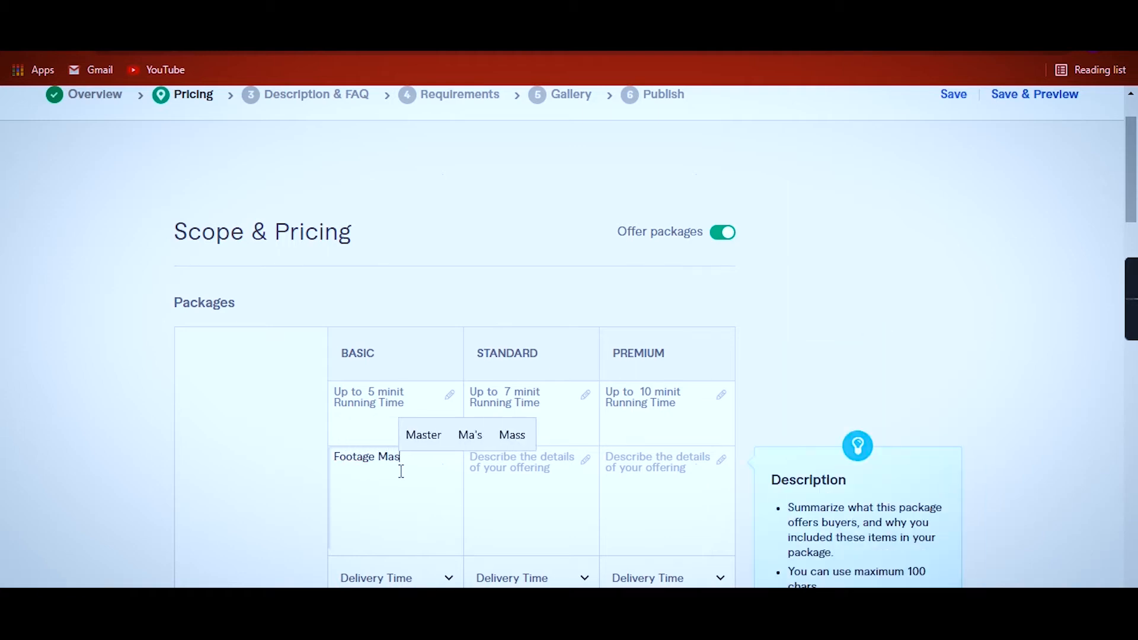
pyautogui.click(423, 434)
pyautogui.write('ing colo')
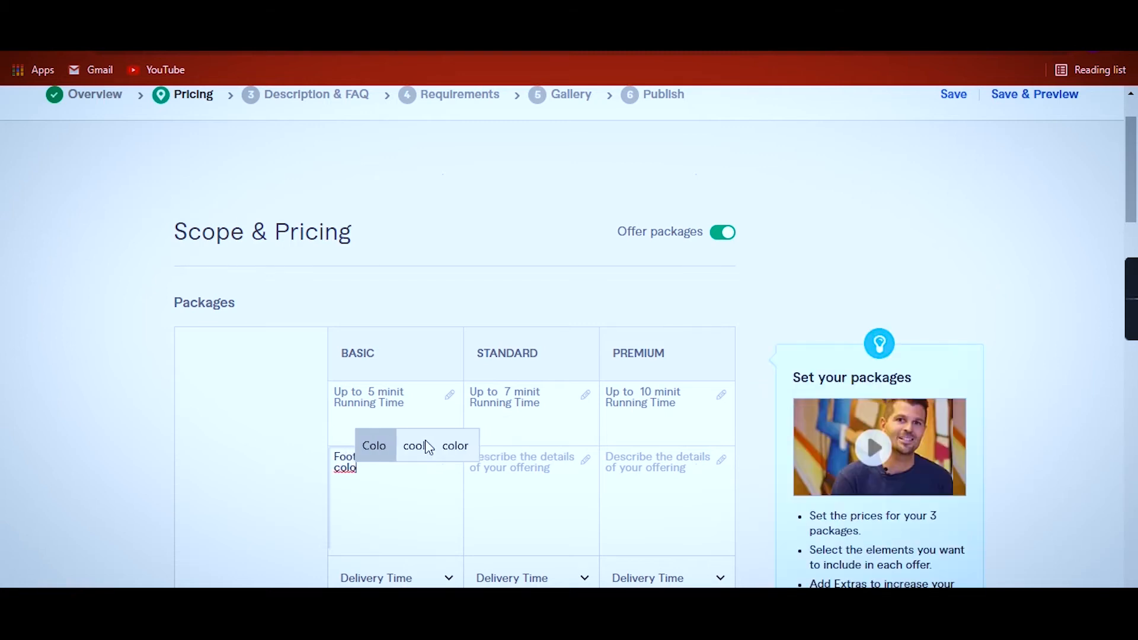
# Step: Complete the second item of the Basic description as "color getting", using the spelling "color"
pyautogui.write('r')
pyautogui.click(406, 444)
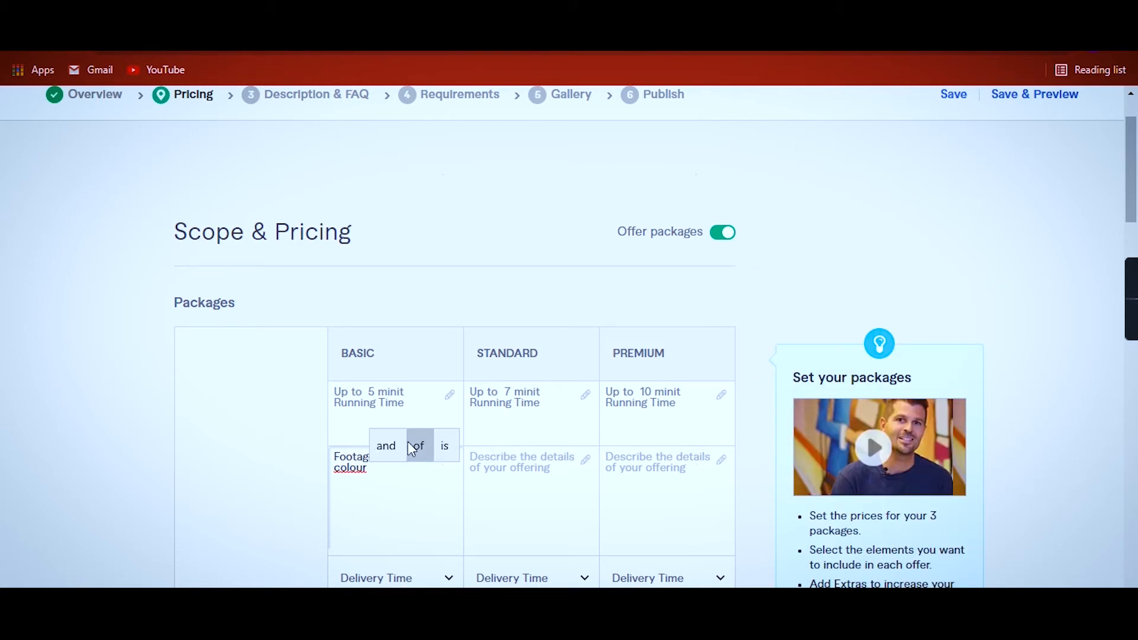
pyautogui.rightClick(362, 468)
pyautogui.click(432, 270)
pyautogui.write('ge')
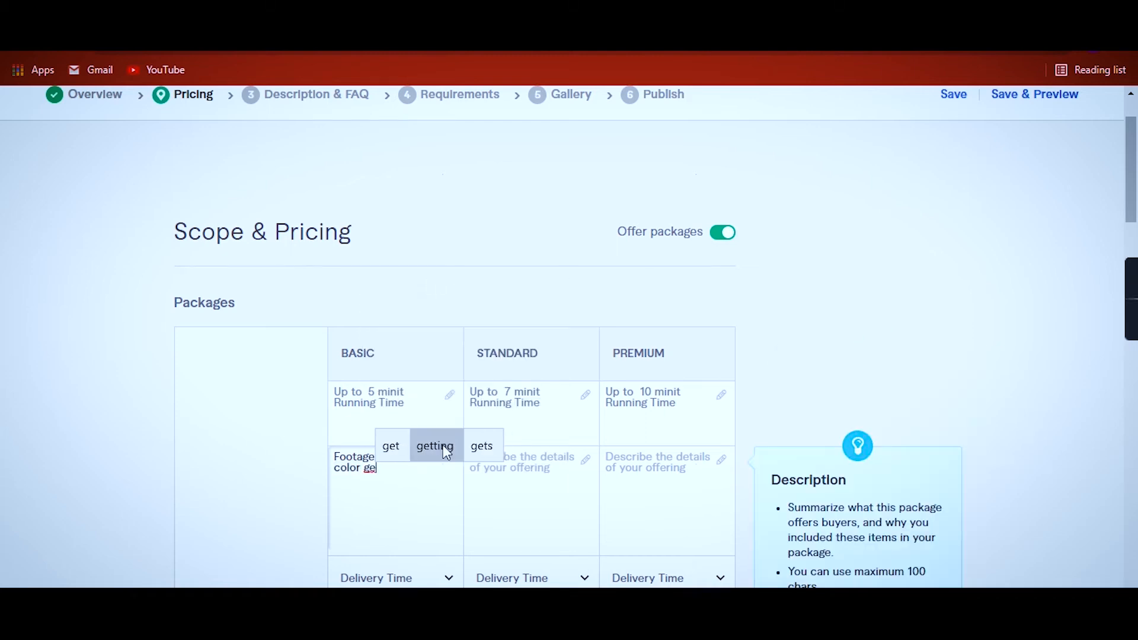
pyautogui.click(435, 445)
# Step: Add "Motion Graphics , Intro Making" to the Basic package description
pyautogui.write(', Motio')
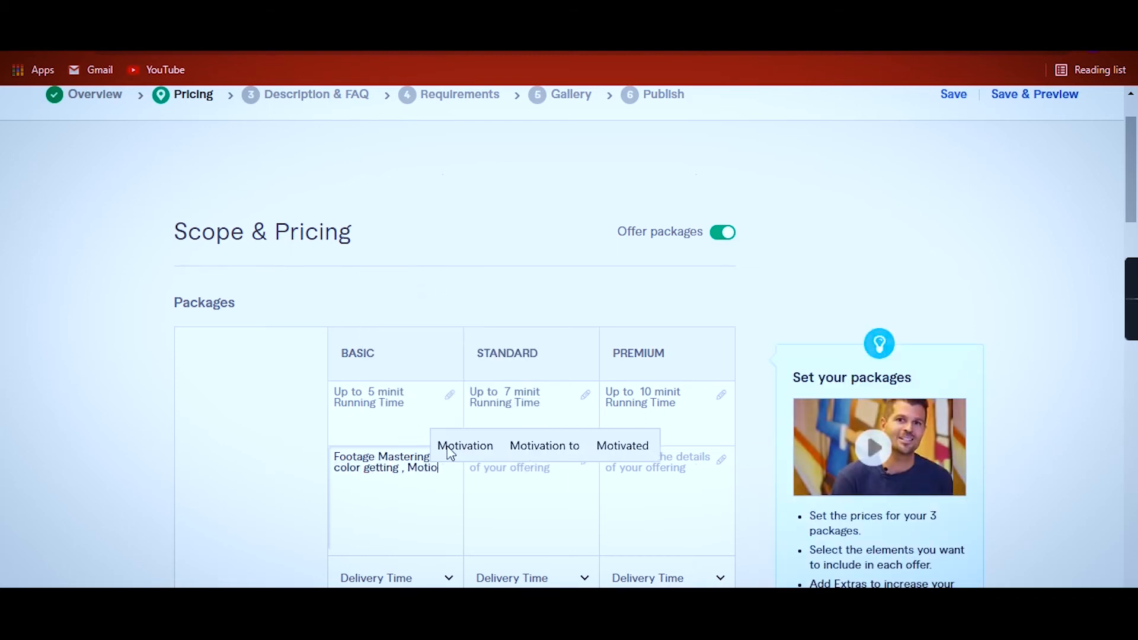
pyautogui.write('n Graphic')
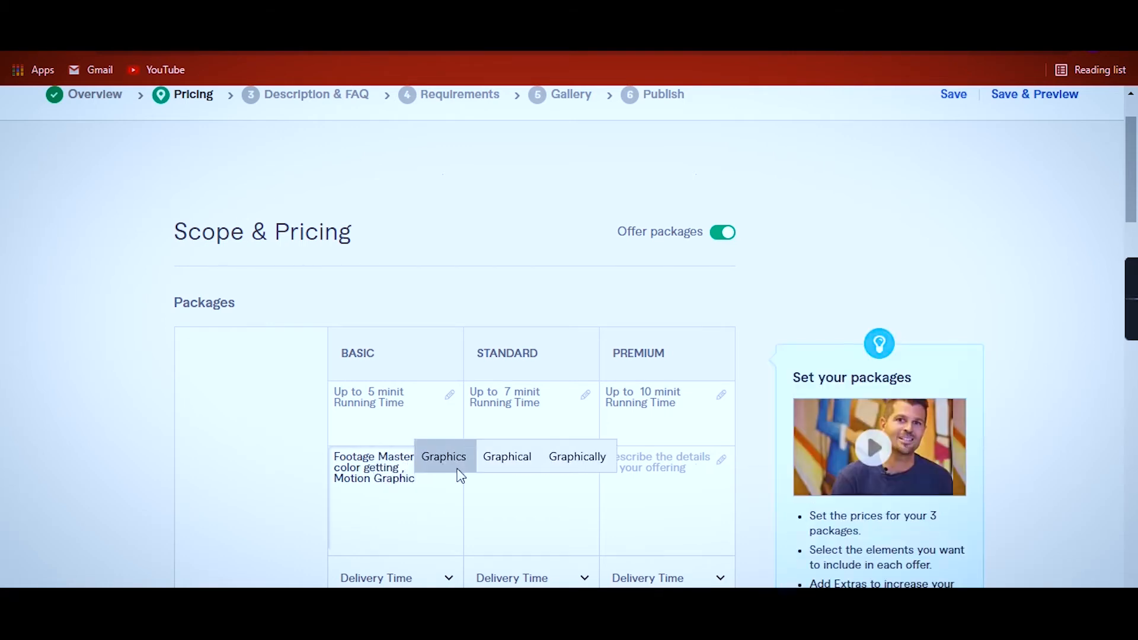
pyautogui.click(456, 467)
pyautogui.write(',')
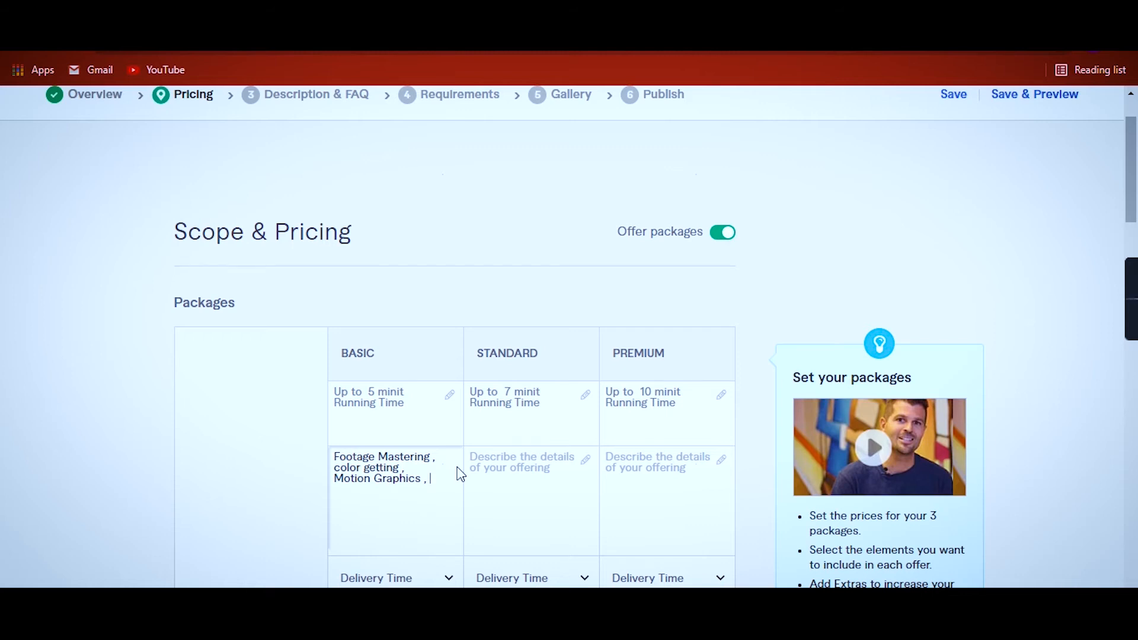
pyautogui.write(' Intro ')
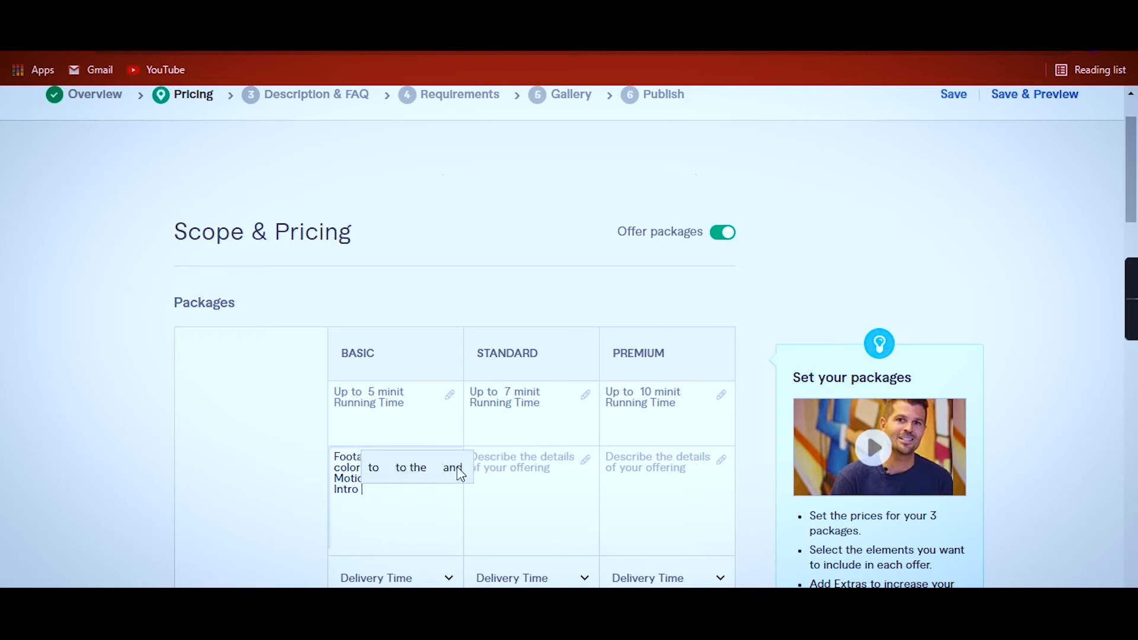
pyautogui.write('Making')
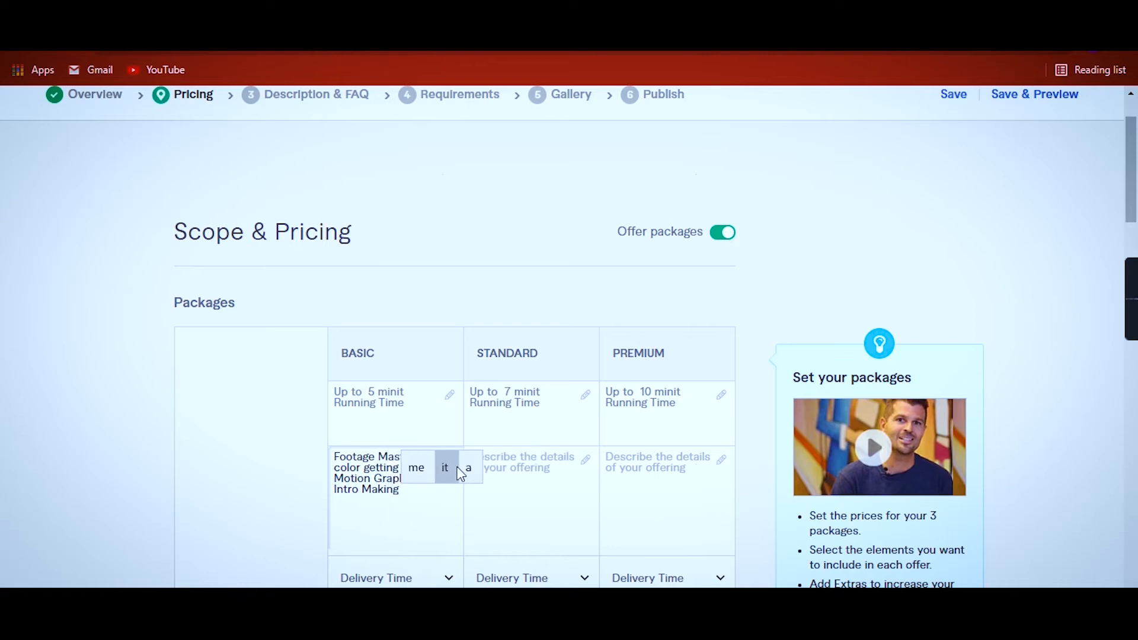
# Step: Extend the Basic package description with ", Outro Making , Special"
pyautogui.click(859, 214)
pyautogui.click(425, 503)
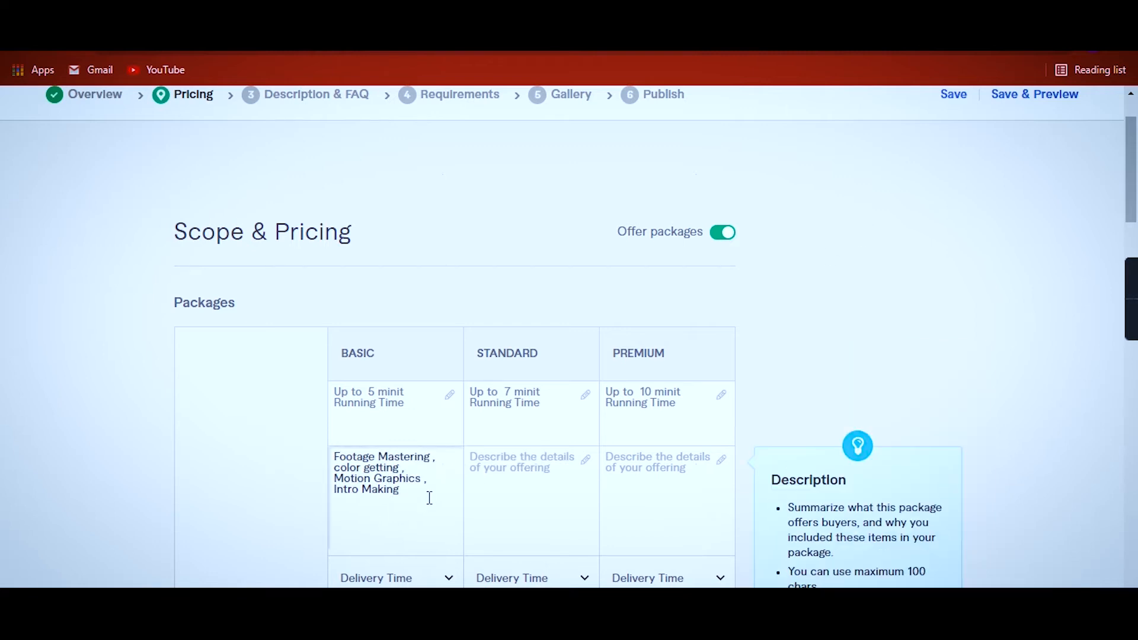
pyautogui.write(', Outro ')
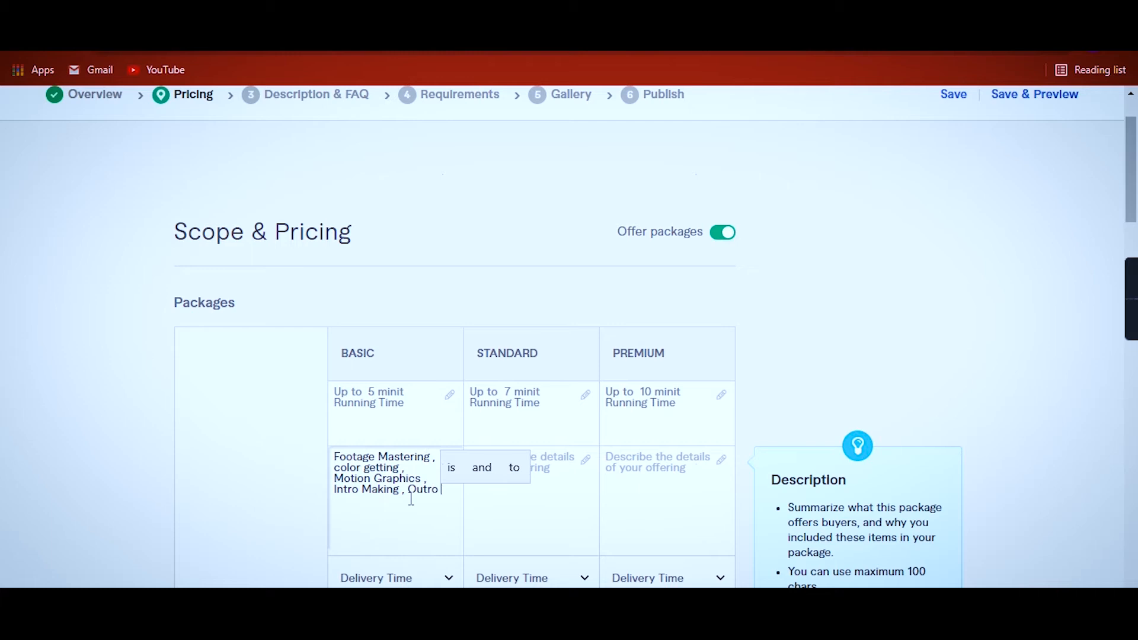
pyautogui.write('Making ,')
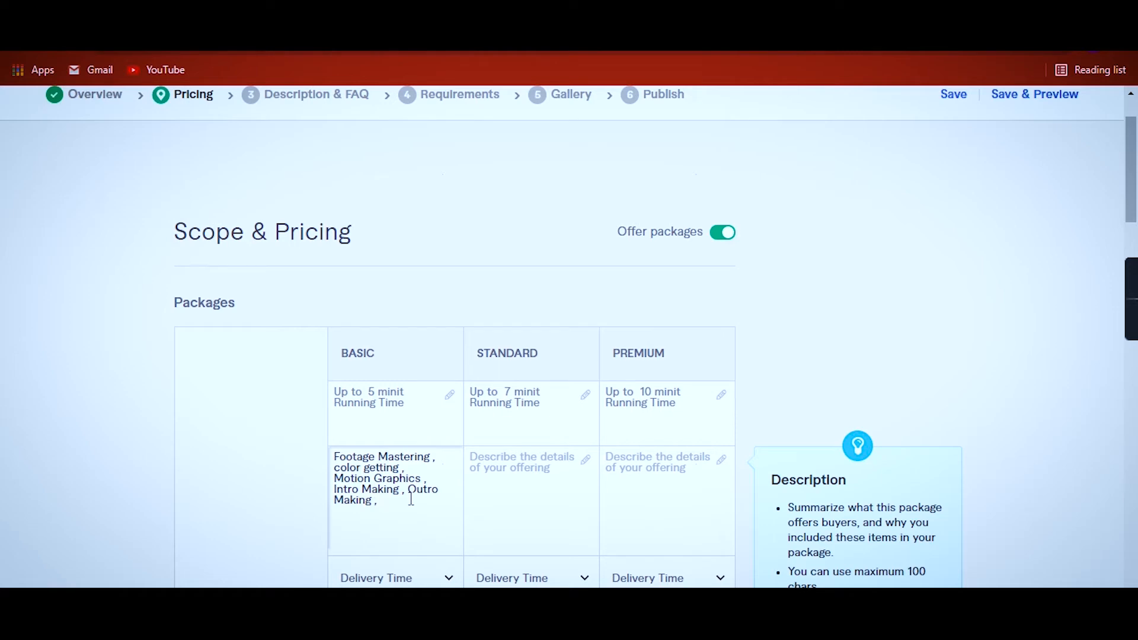
pyautogui.write('Scpecial')
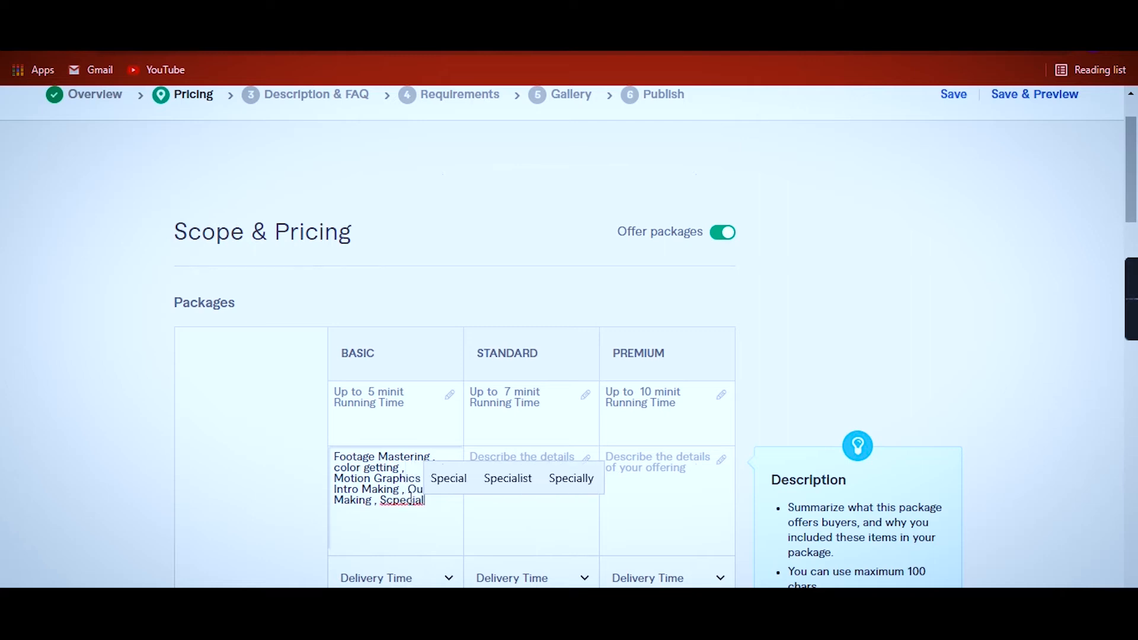
pyautogui.click(443, 480)
pyautogui.write('tranzact')
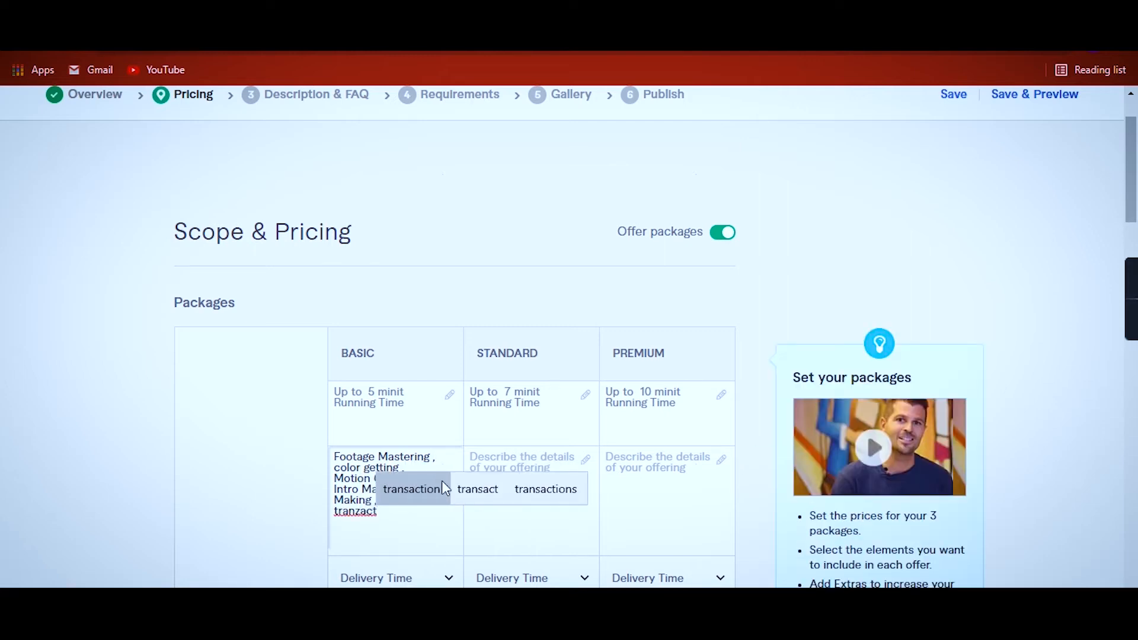
pyautogui.click(442, 481)
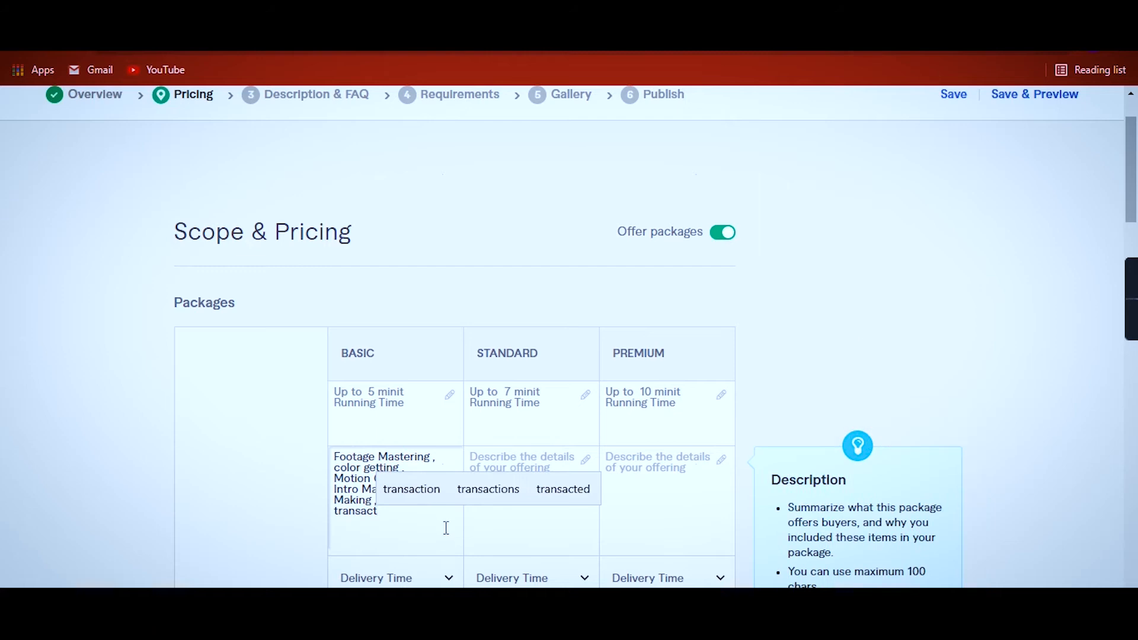
pyautogui.click(205, 461)
pyautogui.click(399, 511)
pyautogui.press('BackSpace')
pyautogui.press('BackSpace')
pyautogui.press('BackSpace')
pyautogui.press('BackSpace')
pyautogui.press('BackSpace')
pyautogui.press('BackSpace')
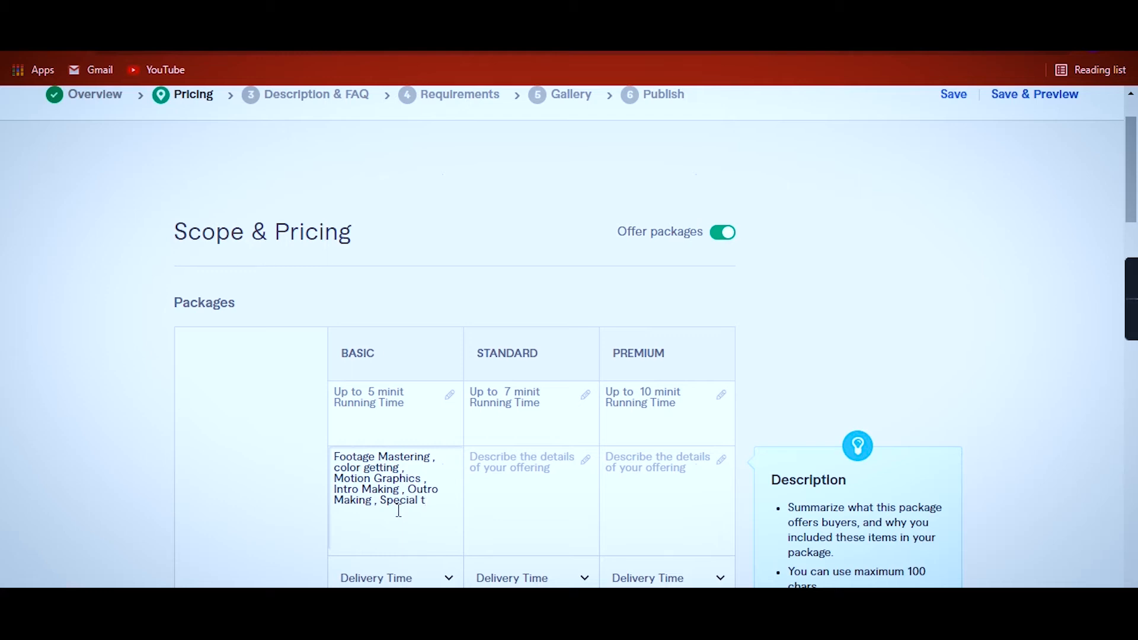
pyautogui.write('ra')
pyautogui.hotkey('ctrl', 'shift', 'Left')
pyautogui.press('BackSpace')
pyautogui.write('tranzac')
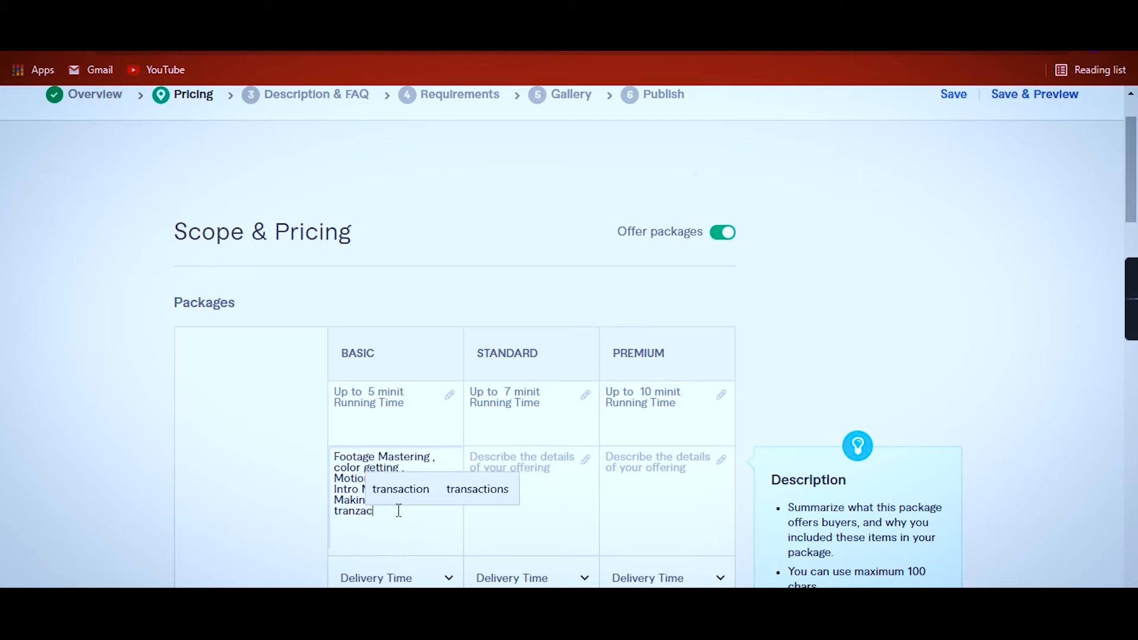
pyautogui.press('BackSpace')
pyautogui.press('BackSpace')
pyautogui.press('BackSpace')
pyautogui.press('BackSpace')
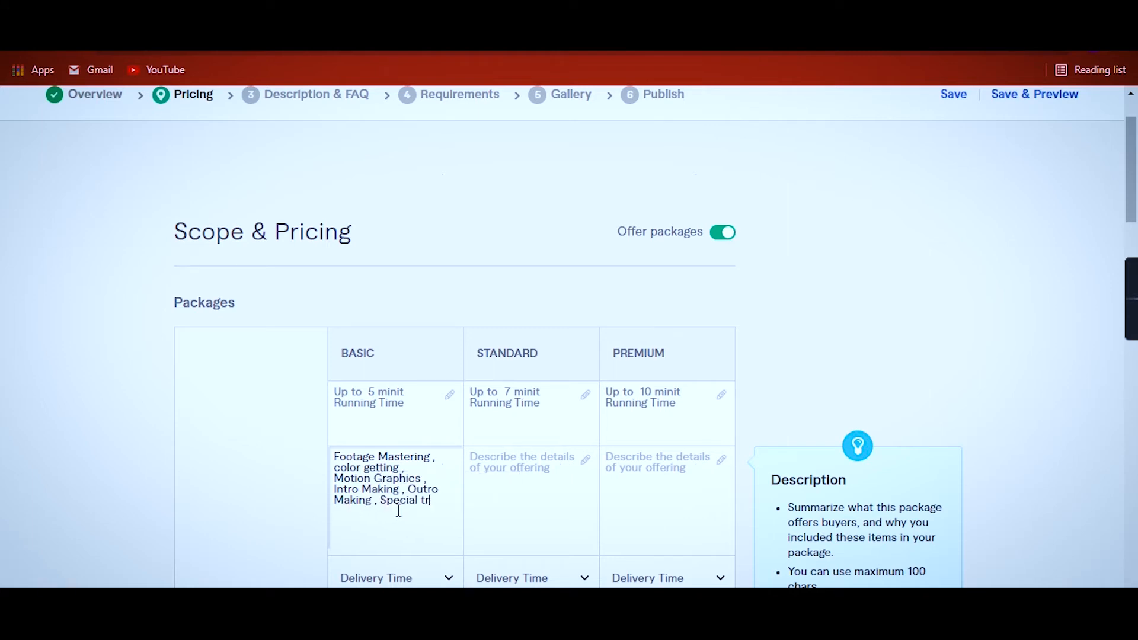
# Step: End the Basic package description with "Special.. TE"
pyautogui.write('TE')
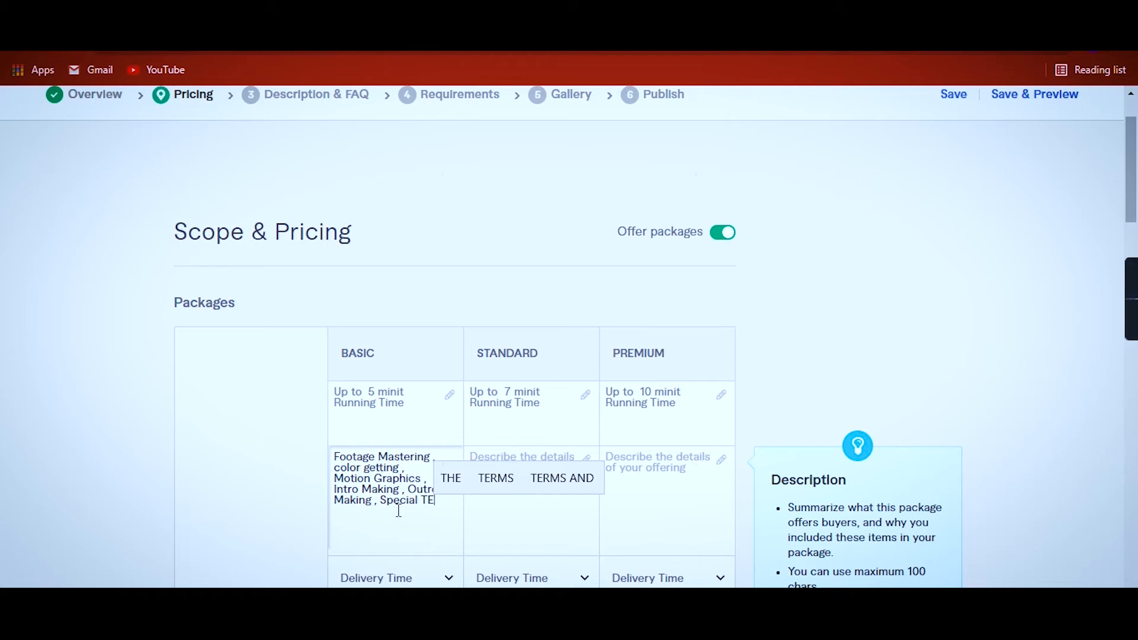
pyautogui.write('S')
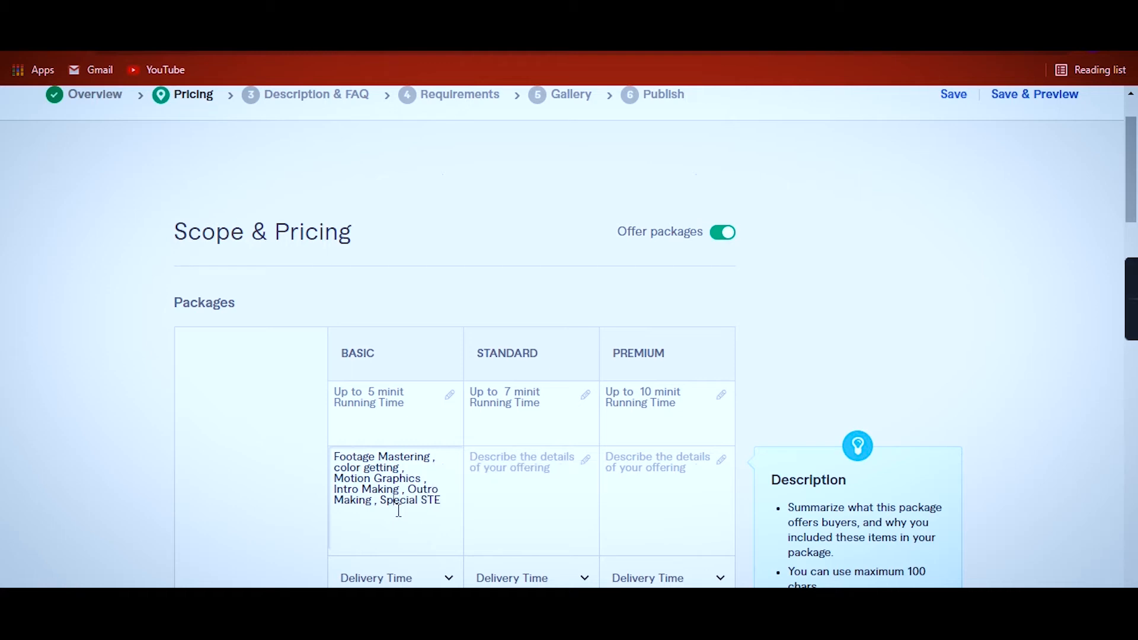
pyautogui.press('BackSpace')
pyautogui.press('BackSpace')
pyautogui.write('..')
# Step: Copy the whole Basic package description into the Standard and Premium descriptions
pyautogui.hotkey('ctrl', 'a')
pyautogui.hotkey('ctrl', 'c')
pyautogui.click(503, 475)
pyautogui.hotkey('ctrl', 'v')
pyautogui.click(656, 476)
pyautogui.hotkey('ctrl', 'v')
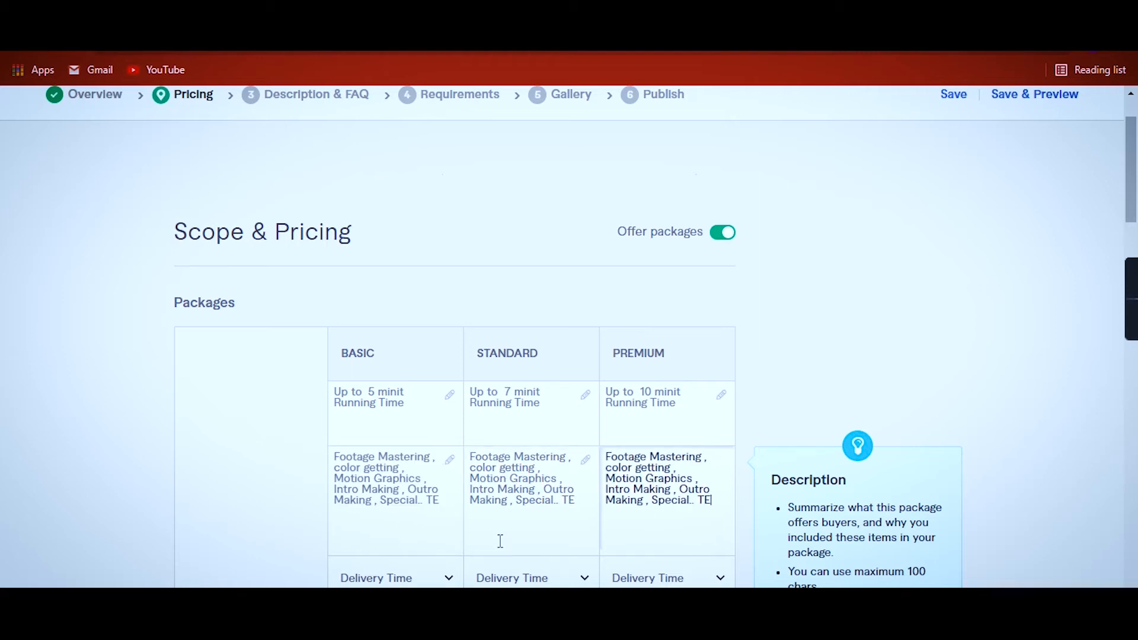
# Step: Set the delivery time to 3 days for the Basic package and 4 days for the Standard package
pyautogui.scroll(-3, 500, 540)
pyautogui.click(436, 417)
pyautogui.click(415, 354)
pyautogui.click(539, 408)
pyautogui.click(498, 322)
# Step: Set the delivery time to 5 days for the Premium package
pyautogui.click(652, 411)
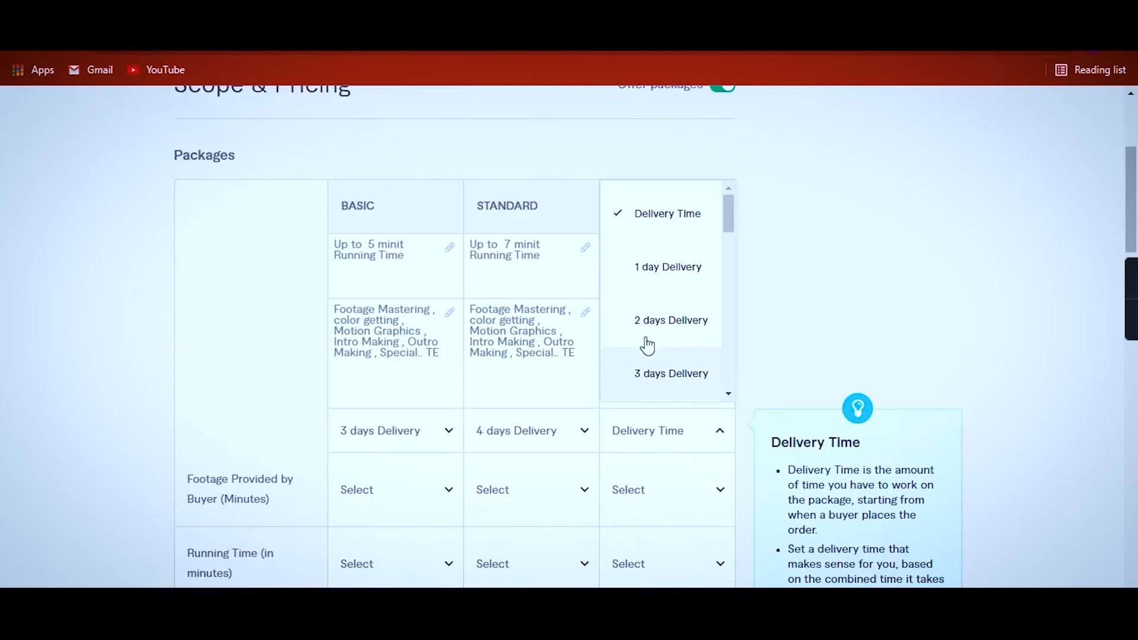
pyautogui.scroll(-3, 655, 313)
pyautogui.scroll(4, 655, 313)
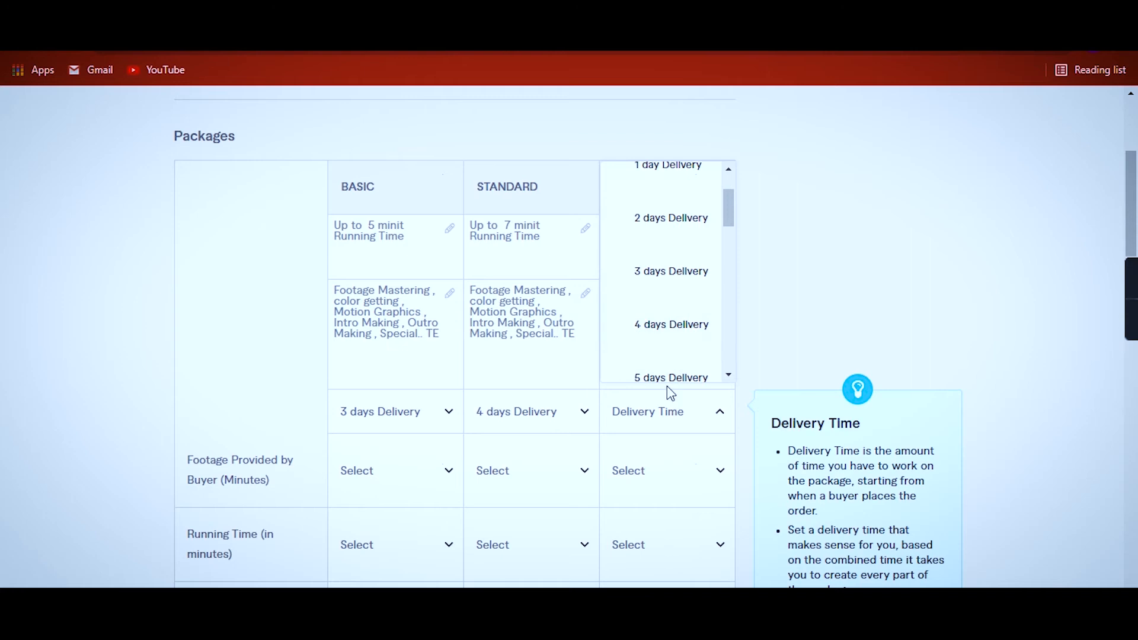
pyautogui.click(666, 379)
# Step: Set the footage provided by the buyer to 60 minutes for the Basic package
pyautogui.scroll(-2, 510, 508)
pyautogui.click(432, 386)
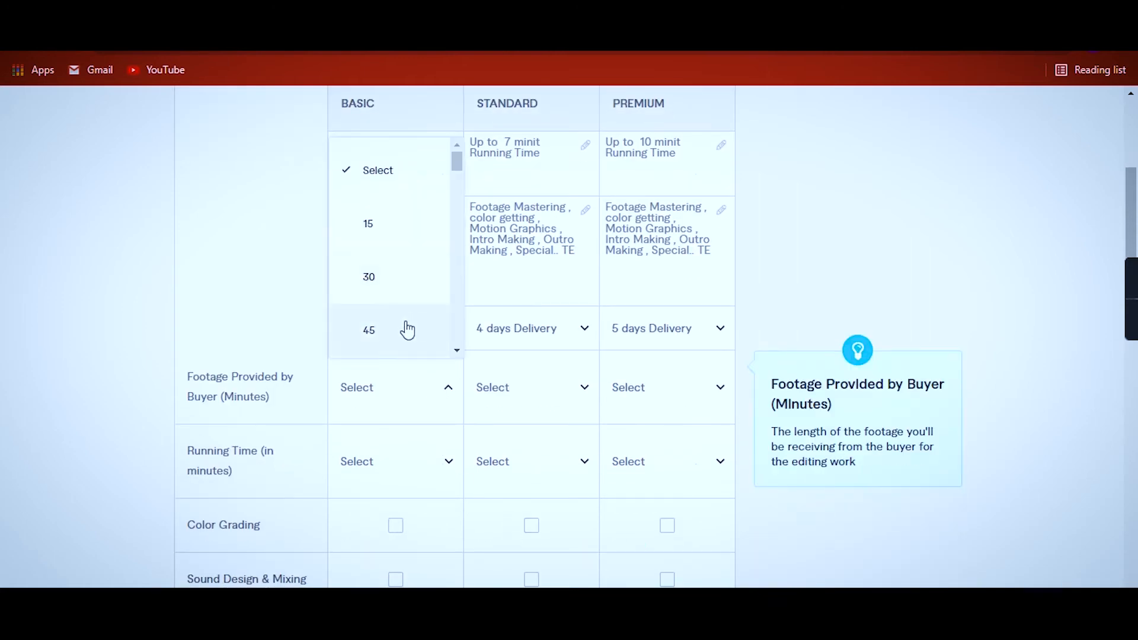
pyautogui.scroll(-3, 408, 329)
pyautogui.scroll(3, 409, 350)
pyautogui.scroll(-6, 407, 349)
pyautogui.scroll(4, 407, 349)
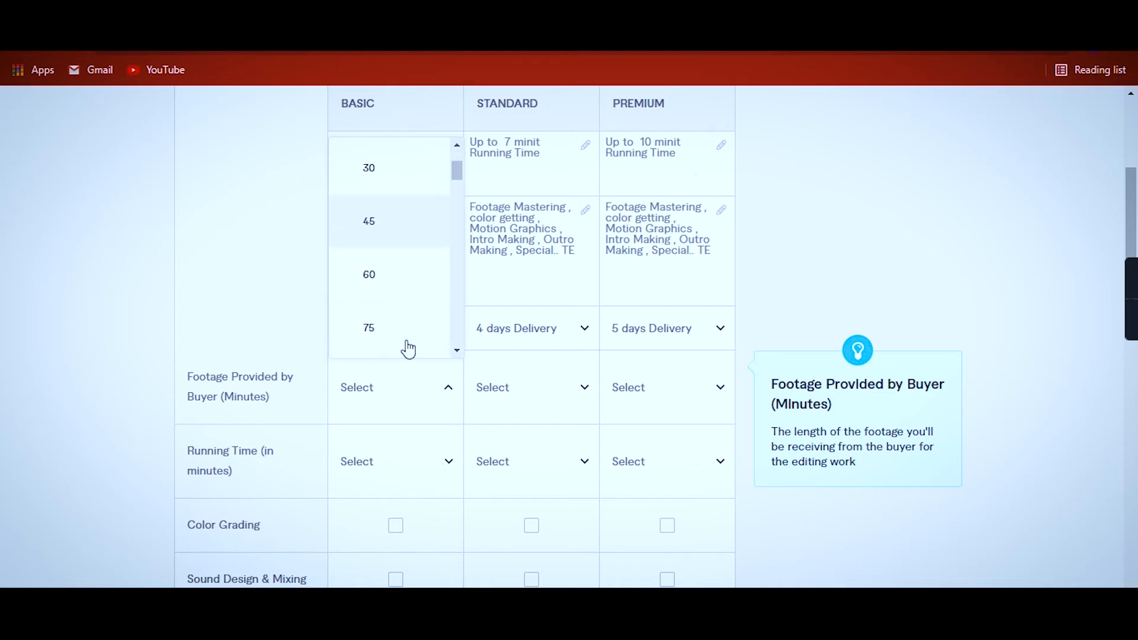
pyautogui.click(386, 277)
# Step: Set the footage provided by the buyer to 90 minutes for the Standard package and 120 minutes for the Premium package
pyautogui.click(583, 406)
pyautogui.scroll(-3, 543, 297)
pyautogui.click(540, 326)
pyautogui.click(656, 391)
pyautogui.scroll(-3, 676, 299)
pyautogui.scroll(-3, 679, 300)
pyautogui.click(652, 263)
# Step: Set the running time to 5 minutes for the Basic package
pyautogui.scroll(3, 375, 452)
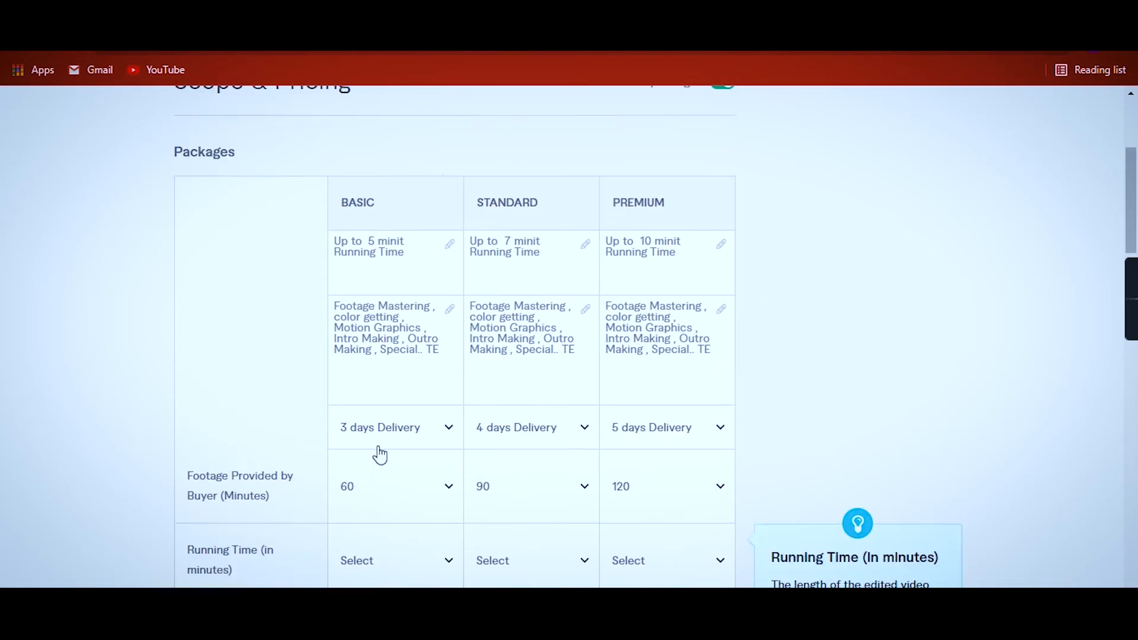
pyautogui.scroll(-7, 381, 452)
pyautogui.scroll(2, 403, 332)
pyautogui.click(400, 328)
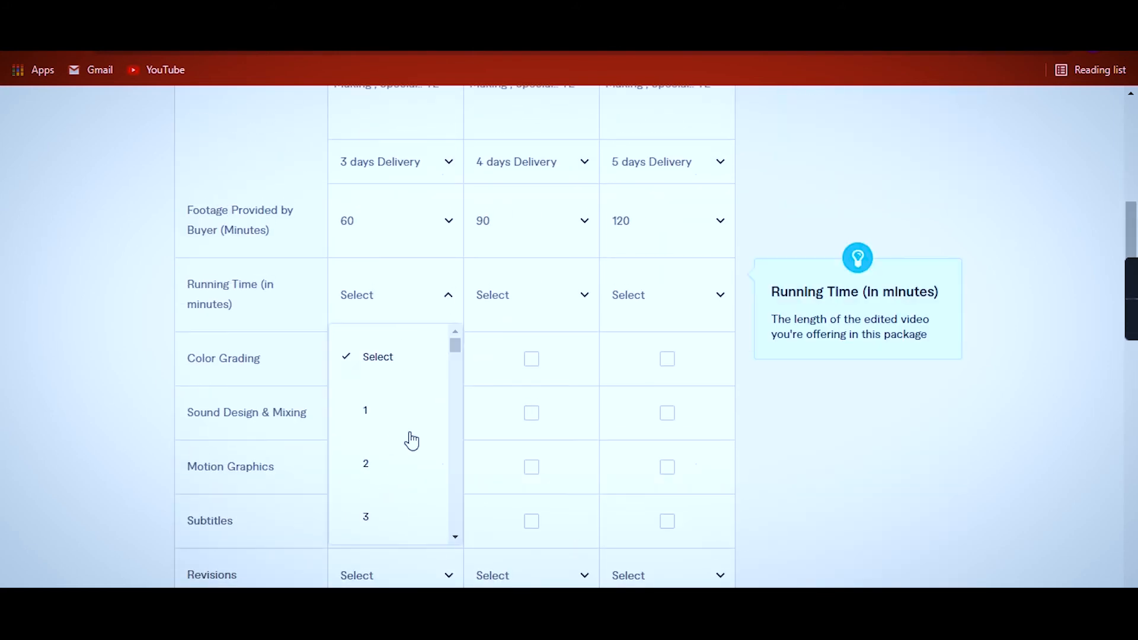
pyautogui.scroll(-3, 395, 498)
pyautogui.click(397, 459)
# Step: Set the running time to 7 minutes for the Standard package and 10 minutes for the Premium package
pyautogui.click(530, 295)
pyautogui.scroll(-3, 524, 457)
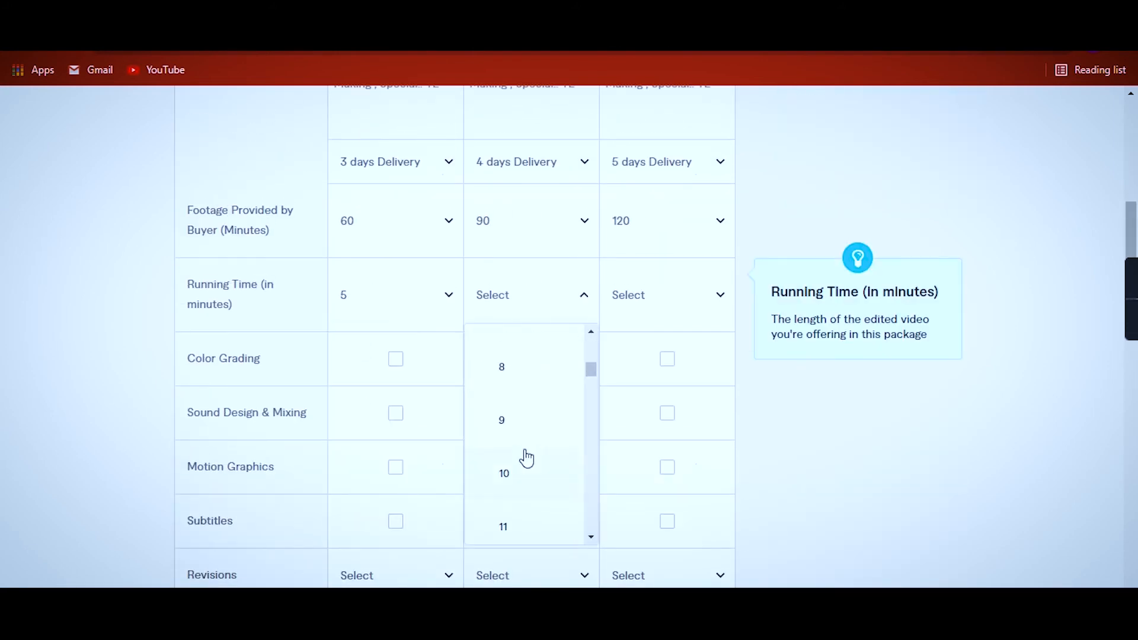
pyautogui.click(536, 386)
pyautogui.click(683, 294)
pyautogui.scroll(-3, 679, 409)
pyautogui.scroll(-2, 665, 478)
pyautogui.click(652, 389)
# Step: Include Color Grading in all three packages and Sound Design & Mixing in the Standard and Premium packages
pyautogui.click(531, 359)
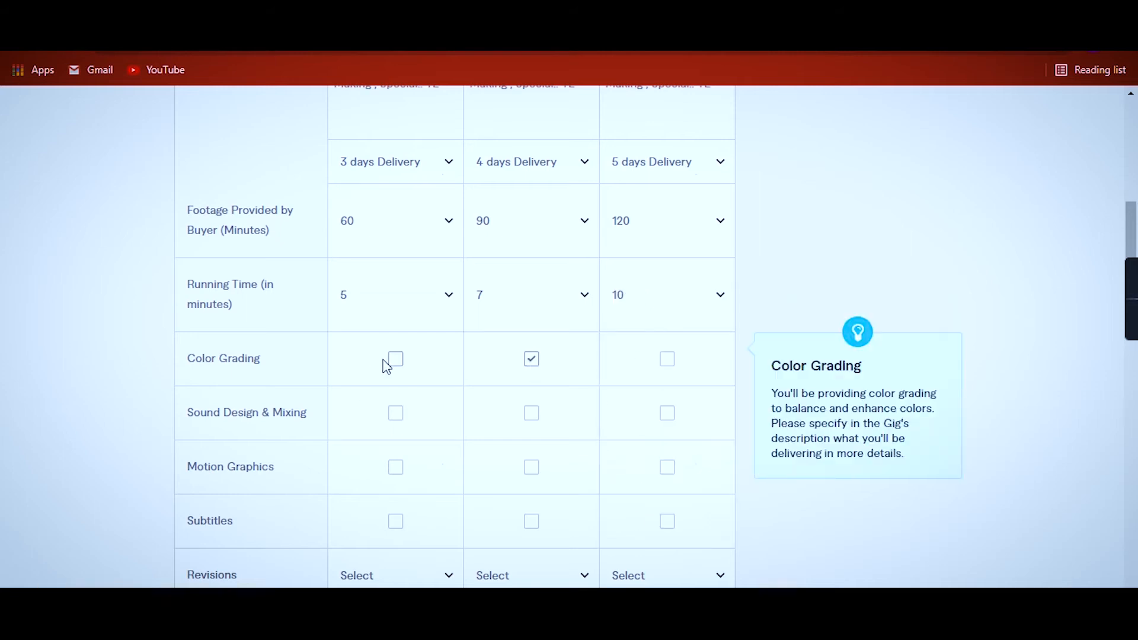
pyautogui.click(396, 360)
pyautogui.click(667, 359)
pyautogui.click(667, 413)
pyautogui.click(531, 413)
# Step: Include Motion Graphics in the Standard and Premium packages and Subtitles in the Premium package only
pyautogui.scroll(-3, 488, 436)
pyautogui.click(531, 300)
pyautogui.click(667, 301)
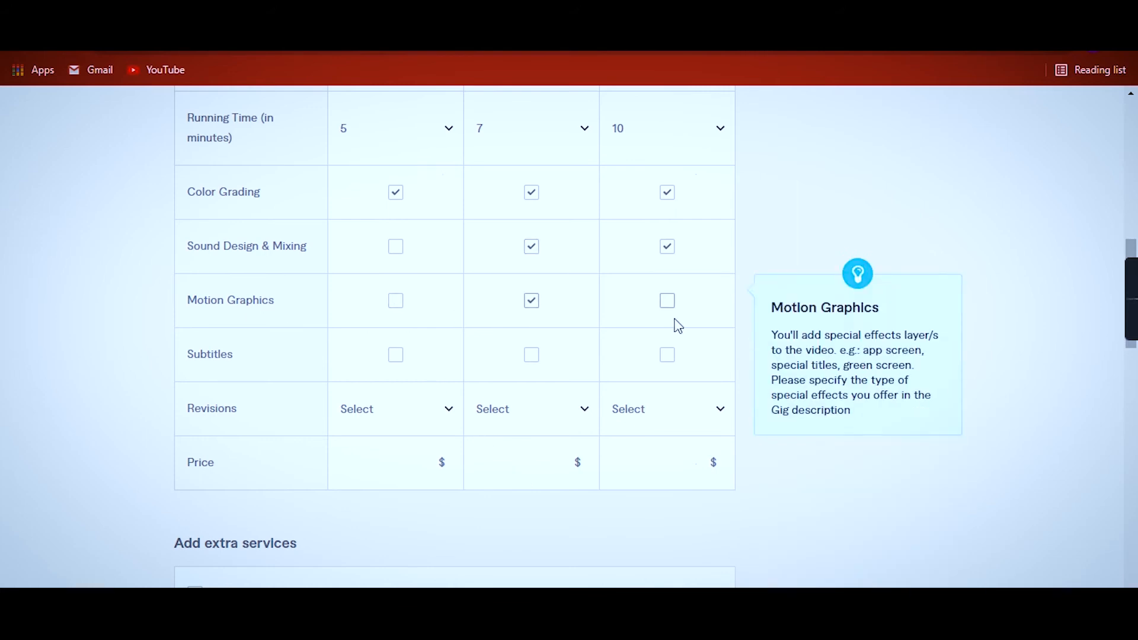
pyautogui.click(666, 361)
# Step: Set the revisions to UNLIMITED for the Basic, Standard and Premium packages
pyautogui.click(415, 411)
pyautogui.scroll(-5, 424, 356)
pyautogui.click(422, 350)
pyautogui.click(531, 396)
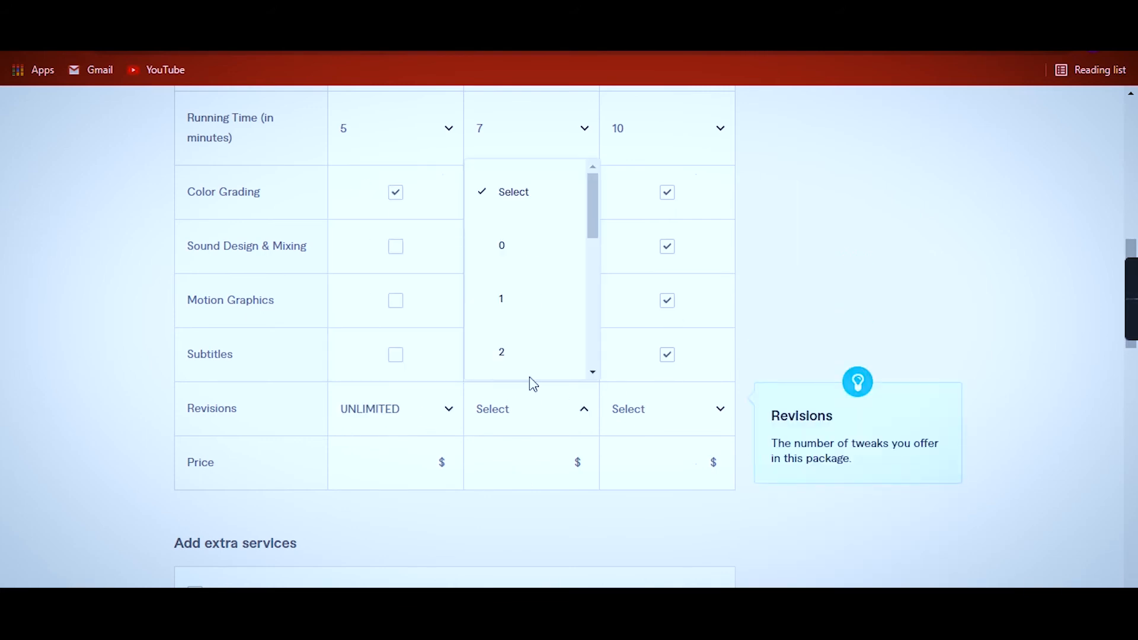
pyautogui.scroll(-4, 535, 367)
pyautogui.scroll(6, 527, 414)
pyautogui.scroll(-4, 528, 474)
pyautogui.click(546, 511)
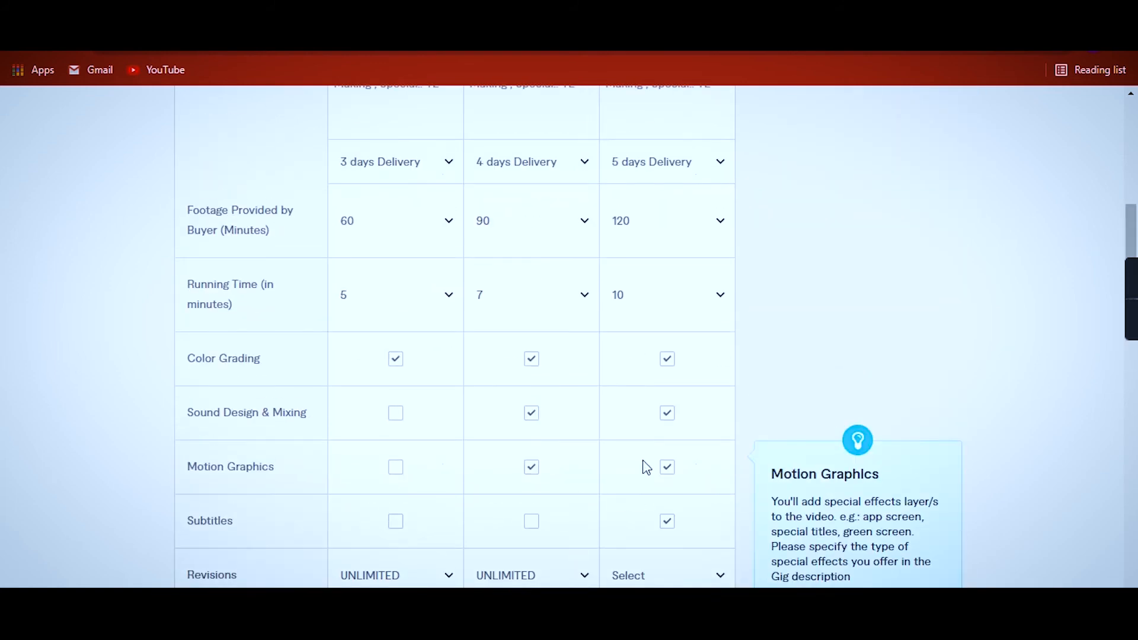
pyautogui.scroll(-3, 646, 467)
pyautogui.click(705, 422)
pyautogui.scroll(-3, 676, 300)
pyautogui.click(654, 348)
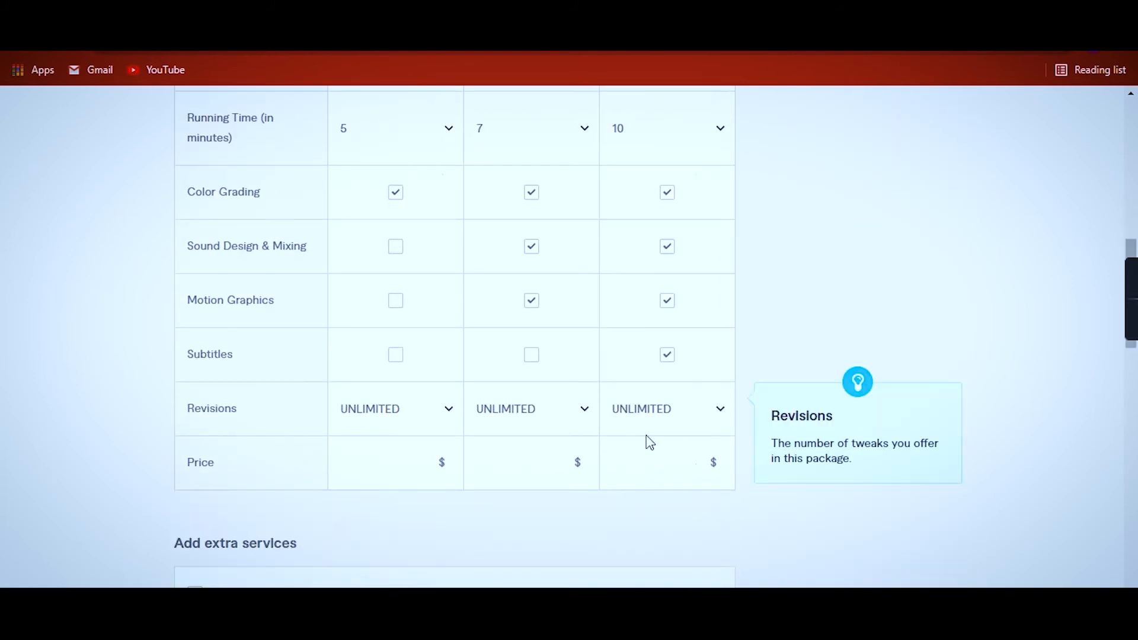
# Step: Set the package prices to $100 for Premium, $50 for Standard and $20 for Basic
pyautogui.click(648, 462)
pyautogui.write('100')
pyautogui.click(503, 464)
pyautogui.write('500')
pyautogui.press('BackSpace')
pyautogui.click(381, 468)
pyautogui.write('20')
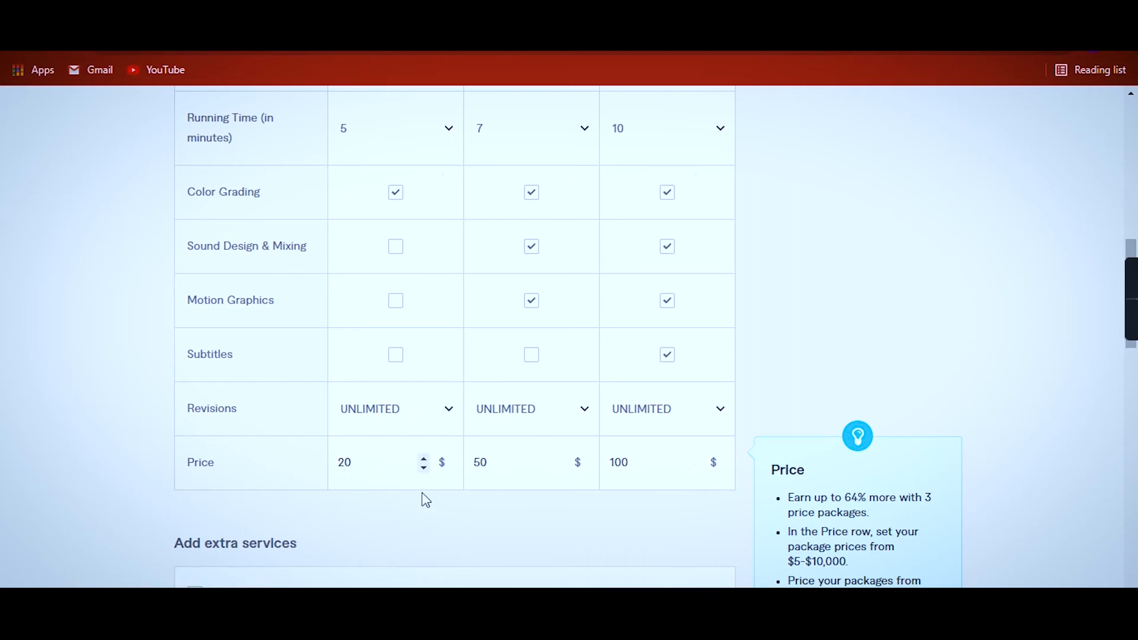
pyautogui.click(420, 500)
# Step: Turn off the Extra fast delivery, Subtitles and Additional Revision extra services
pyautogui.scroll(-5, 563, 557)
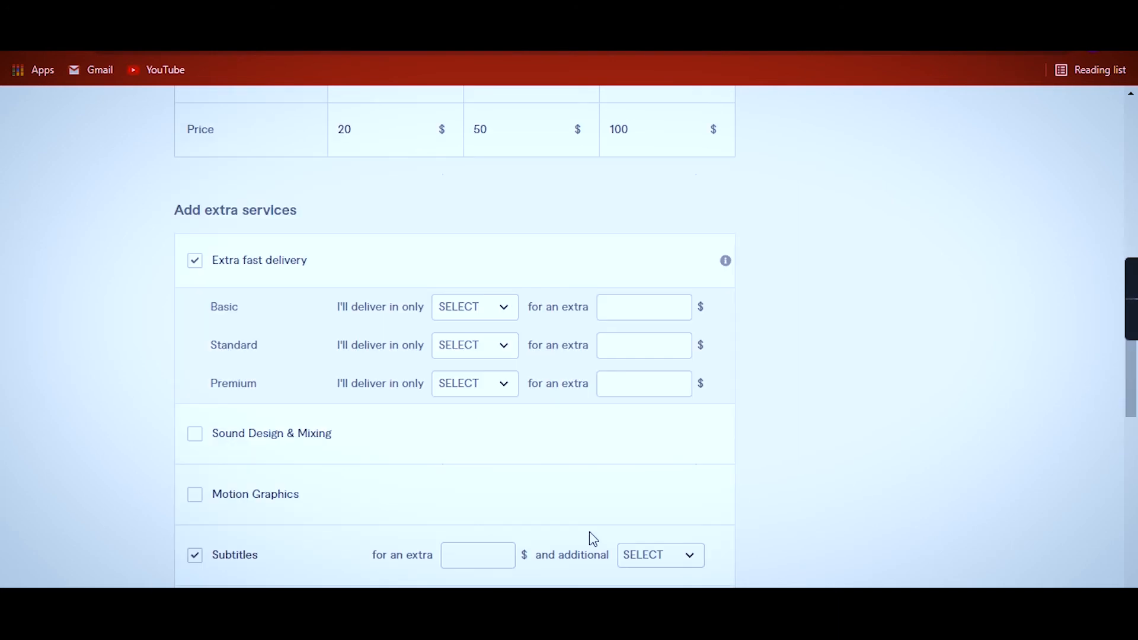
pyautogui.click(190, 257)
pyautogui.scroll(-3, 199, 284)
pyautogui.click(195, 274)
pyautogui.click(195, 334)
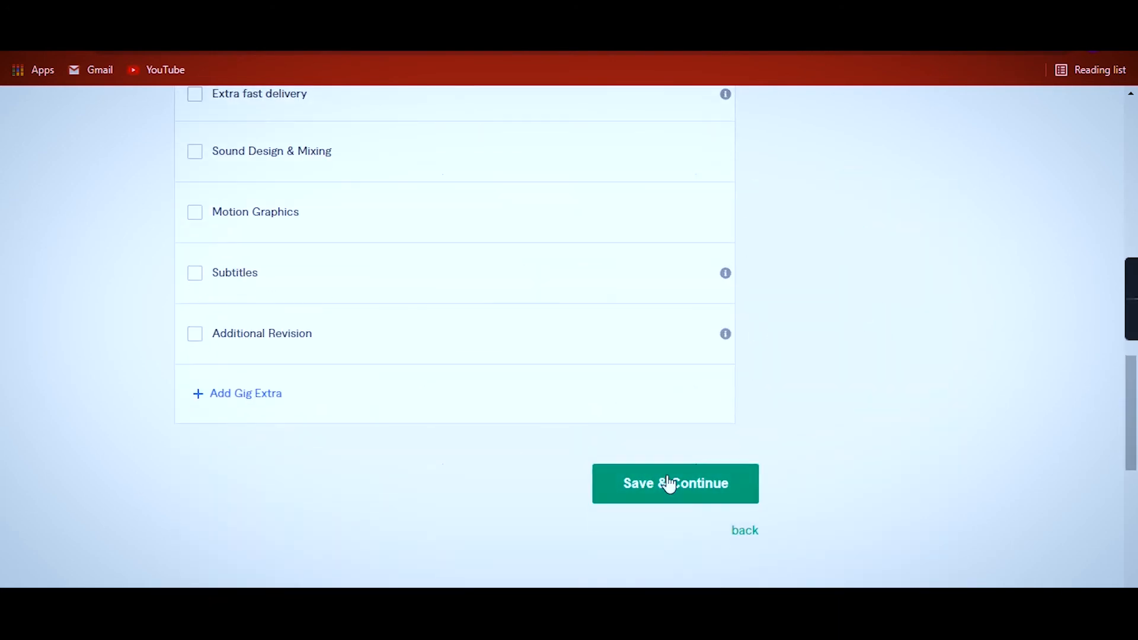
# Step: Save the Scope & Pricing settings and continue to the Description & FAQ stage
pyautogui.click(668, 483)
pyautogui.scroll(-1, 592, 473)
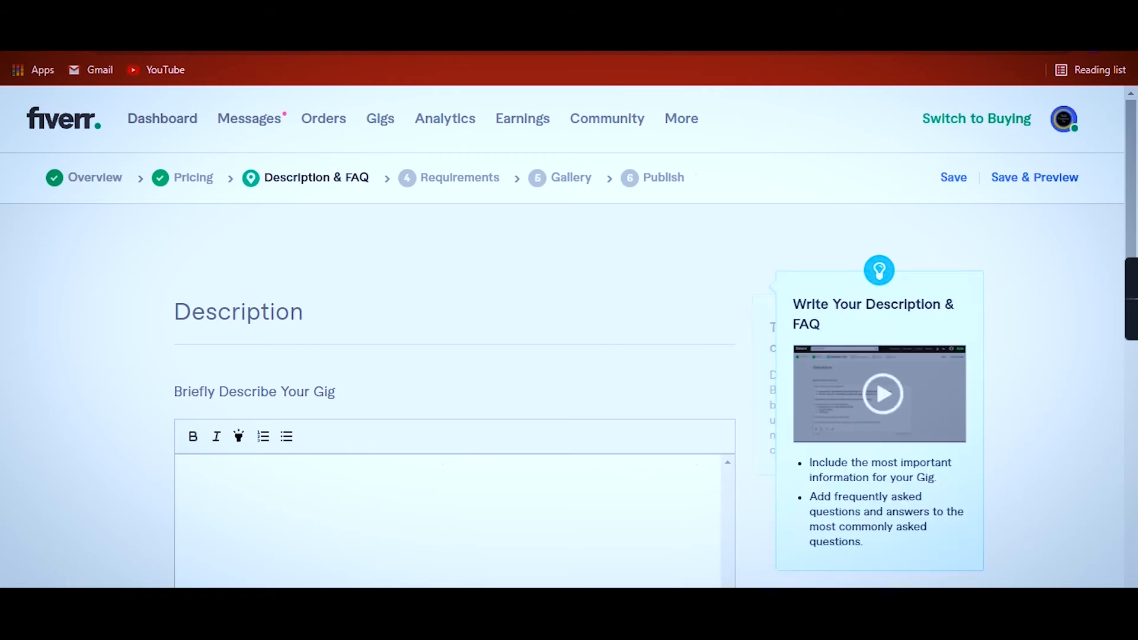
pyautogui.moveTo(709, 627)
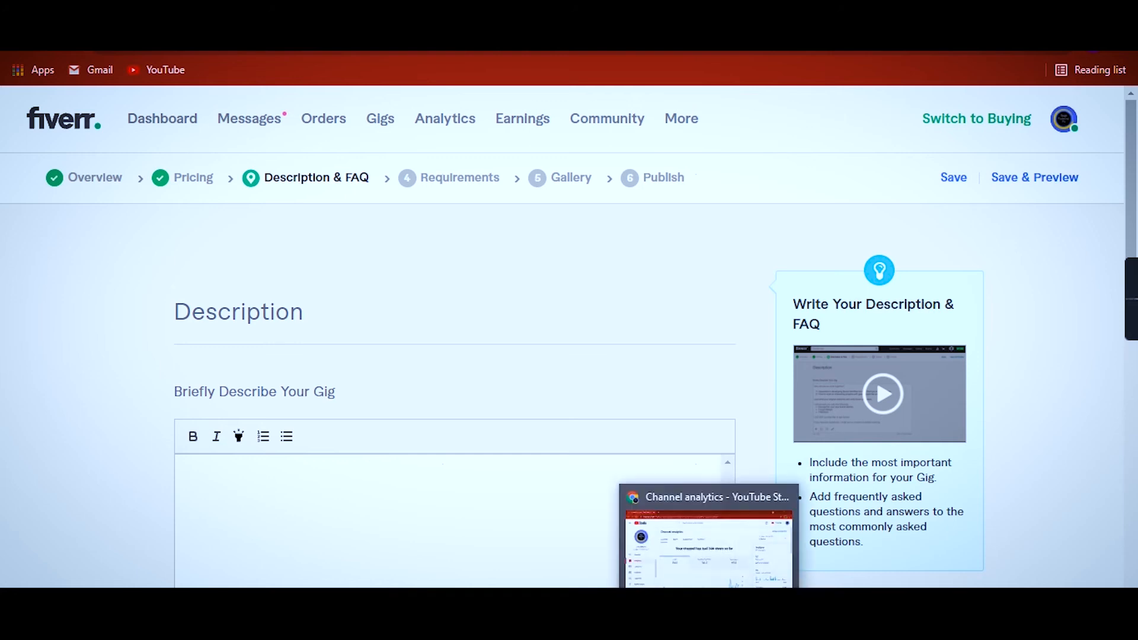